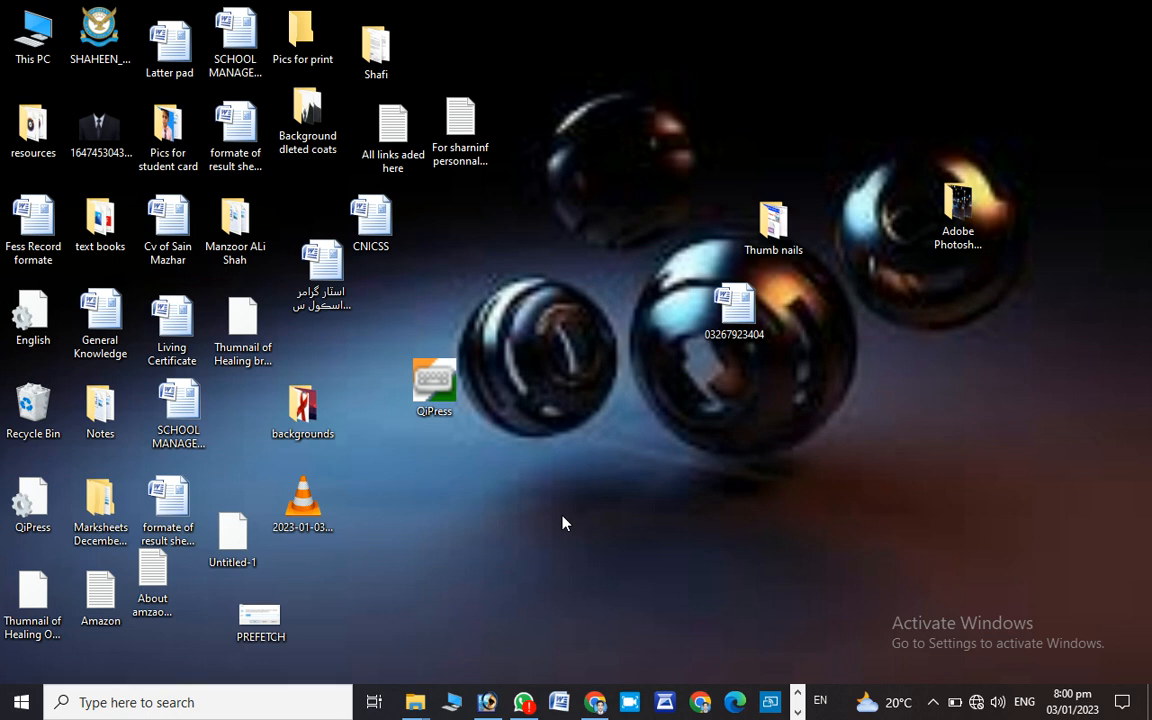
Search Windows for Notepad, launch it and maximize its window
click(115, 702)
click(128, 705)
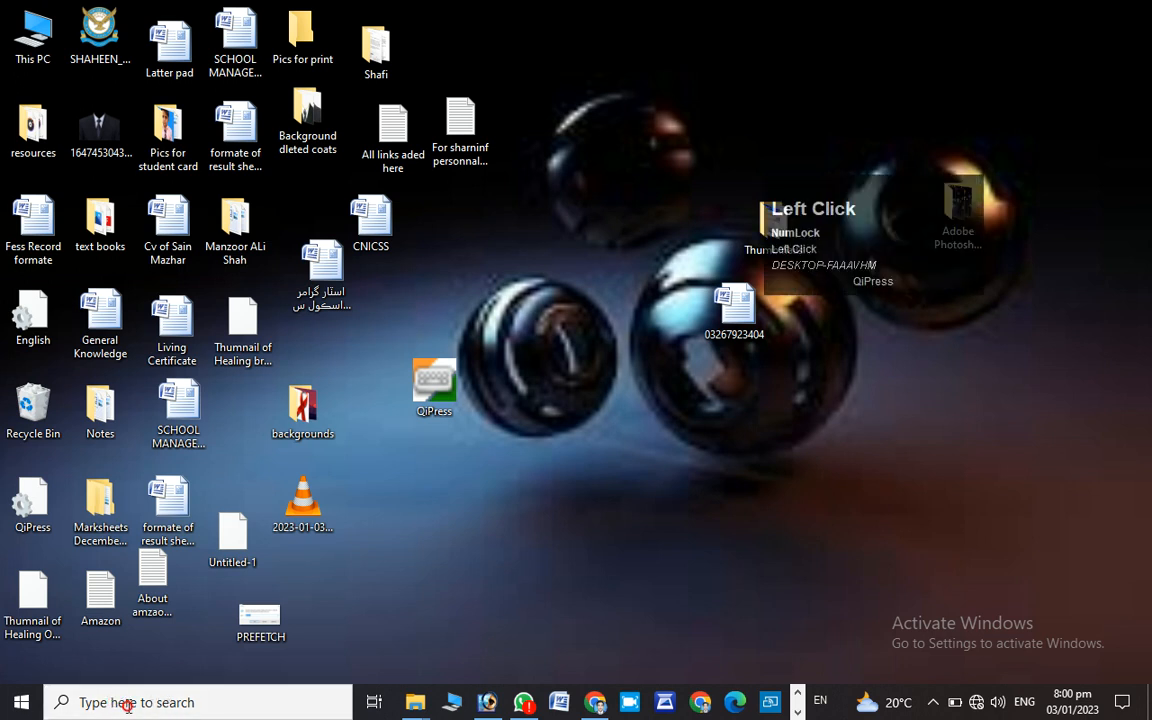
text(ote)
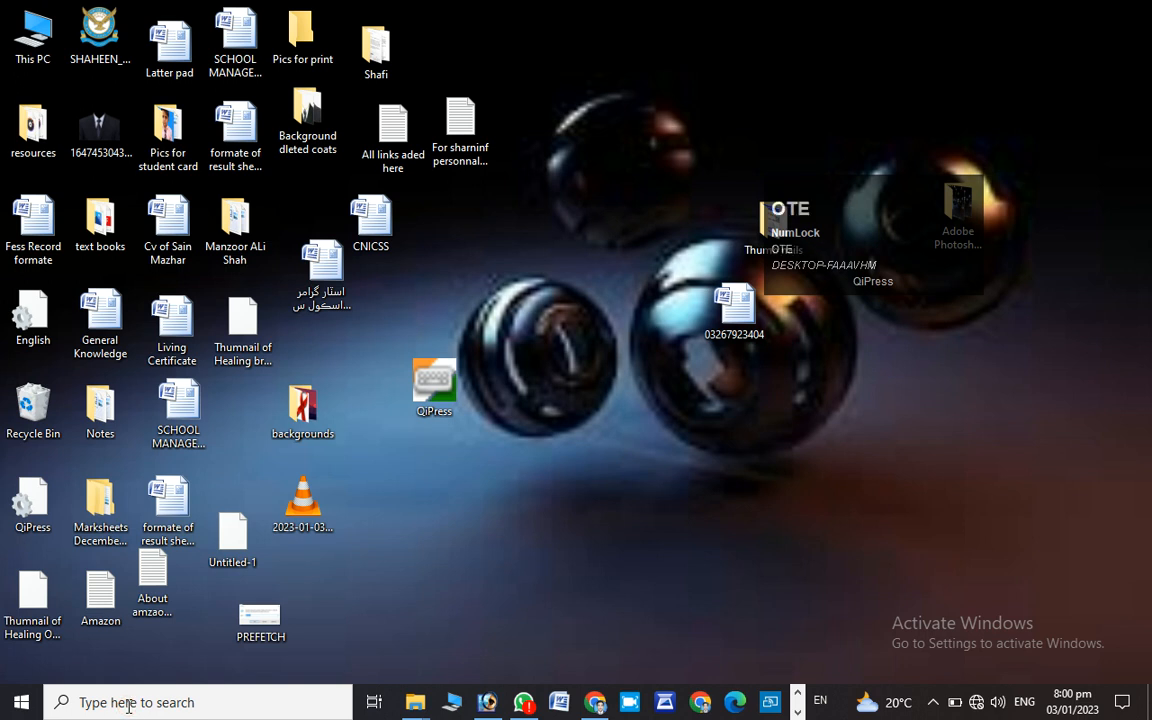
text(pad)
click(128, 705)
text(n)
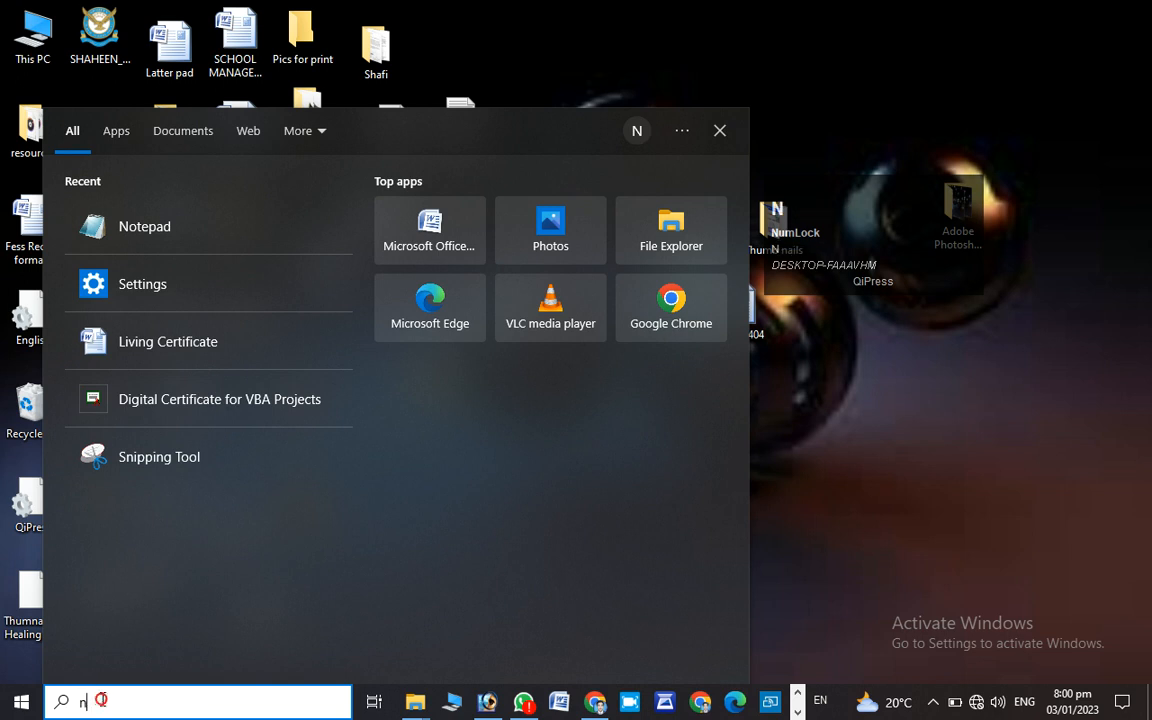
text(otepad)
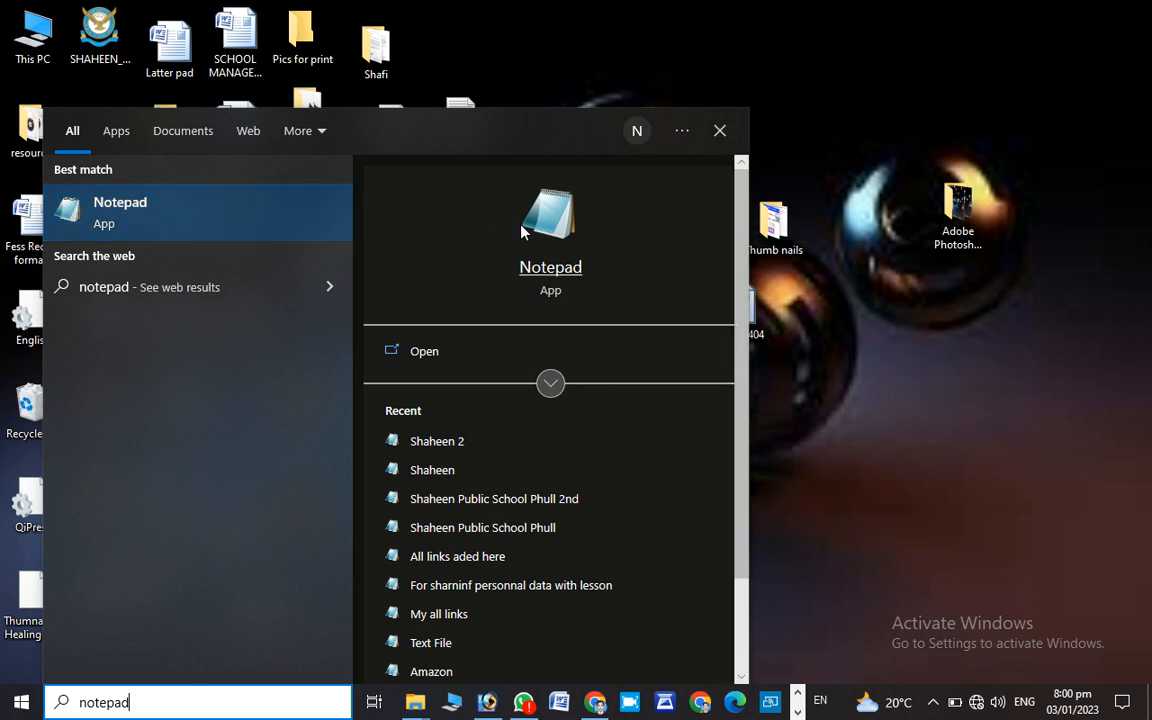
click(203, 218)
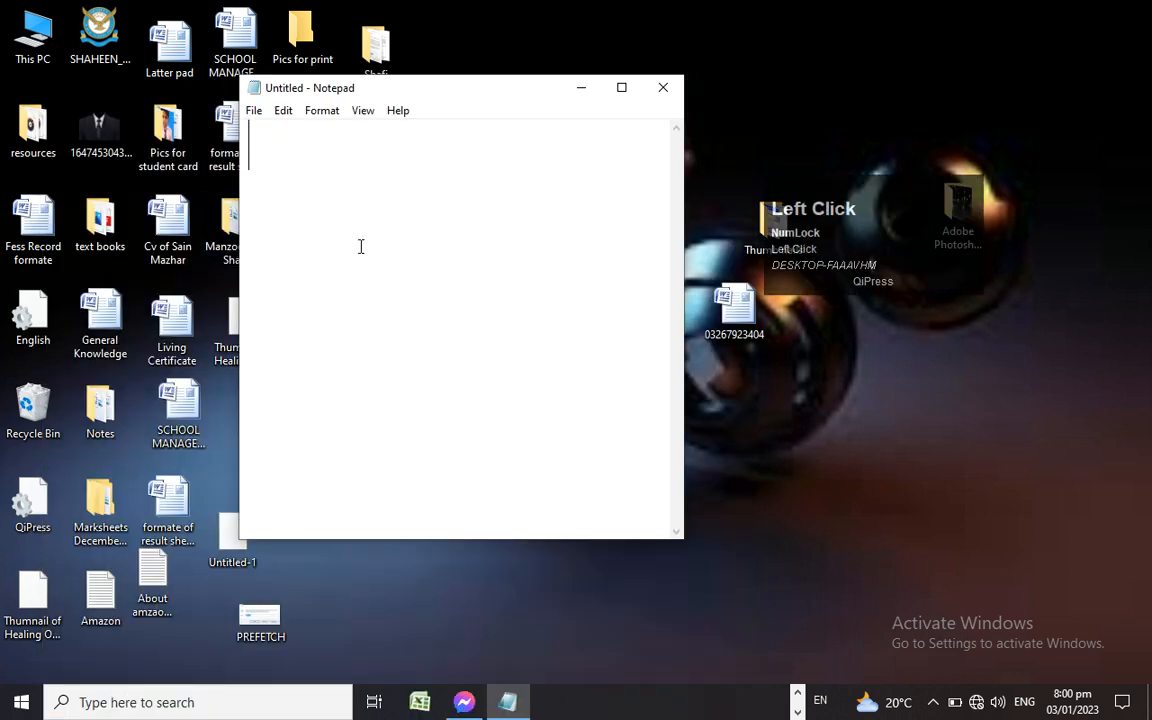
click(629, 88)
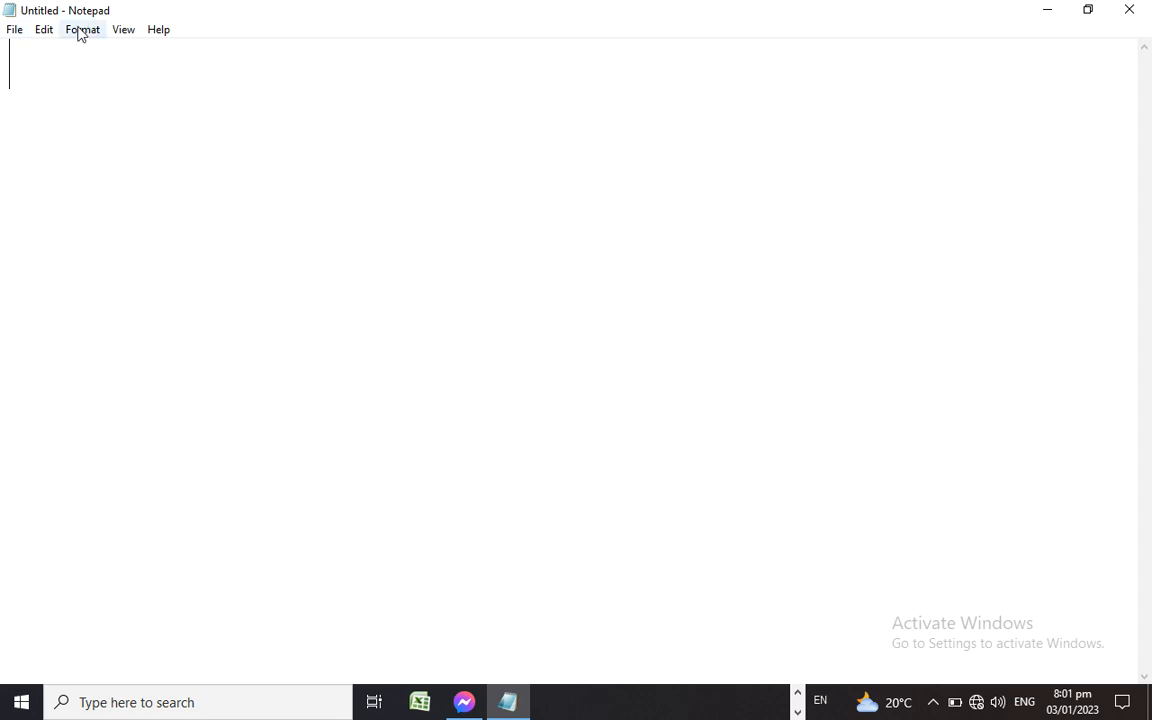
Write the line "Shahen Public School Phull" in the blank document
click(12, 32)
click(276, 257)
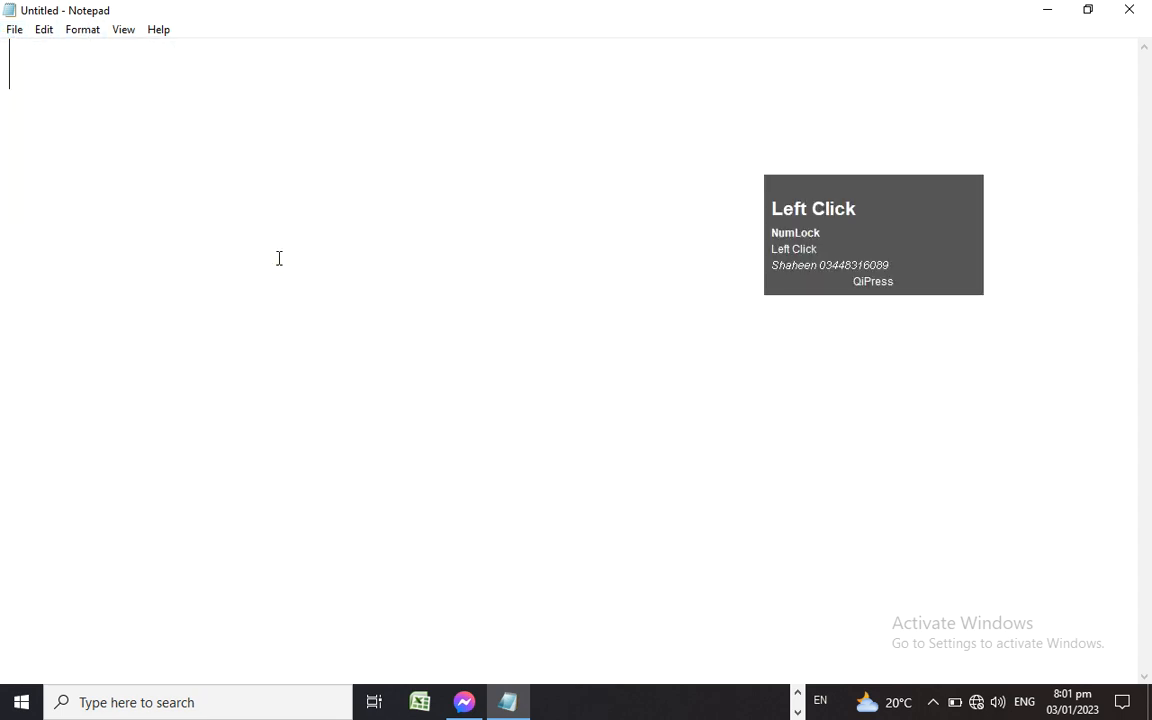
text(Shahen)
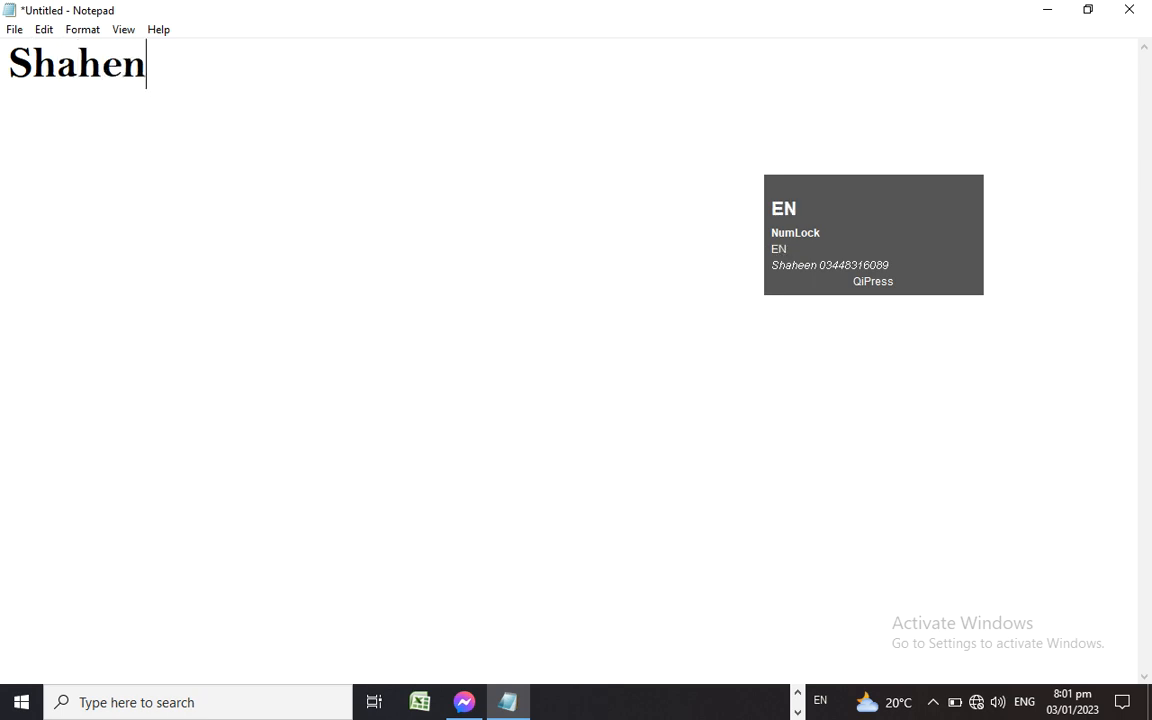
text( Publi)
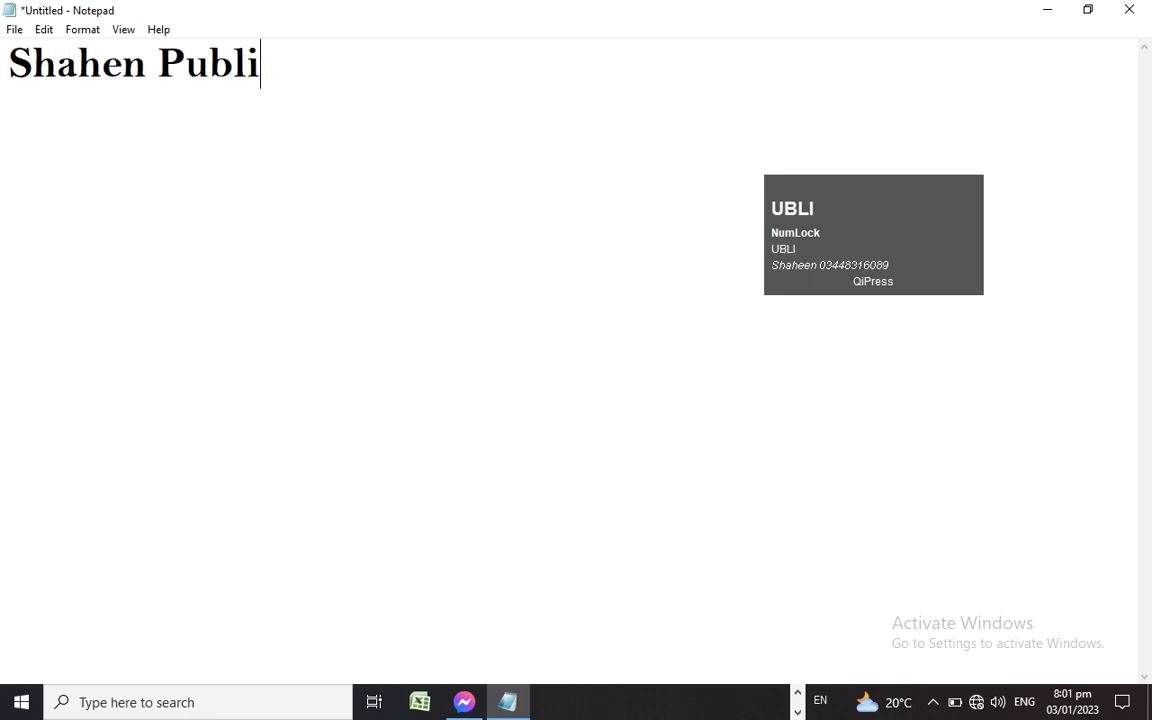
text(c Schoo)
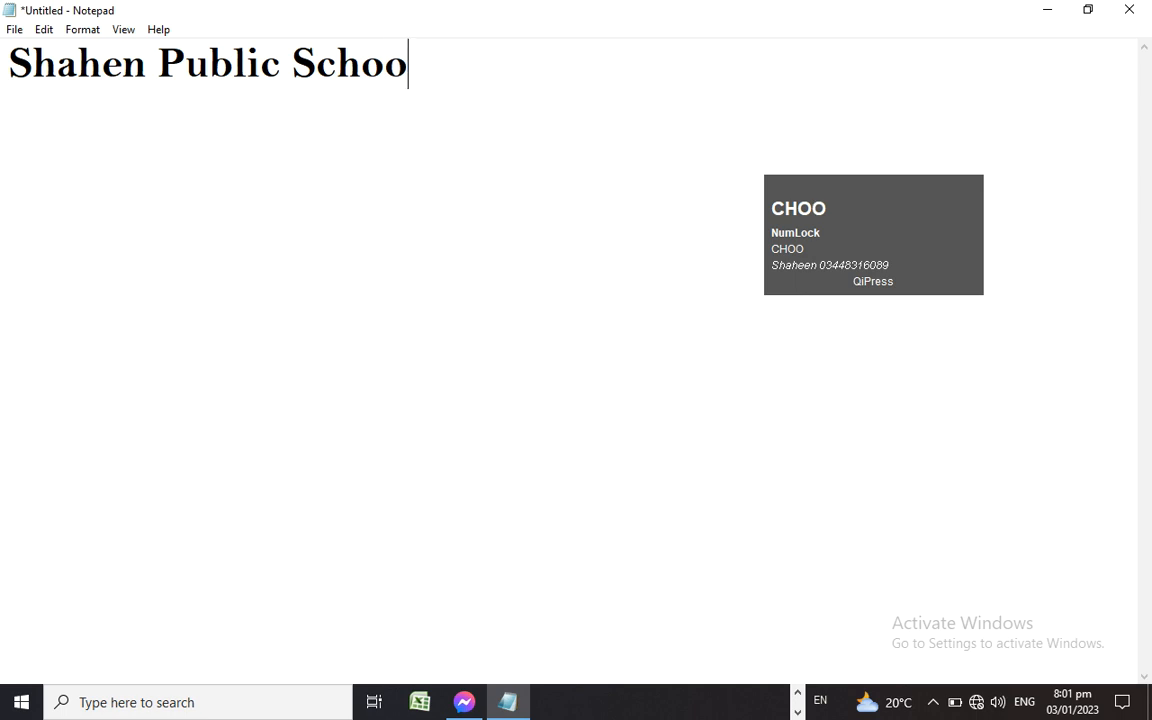
text(l Phull)
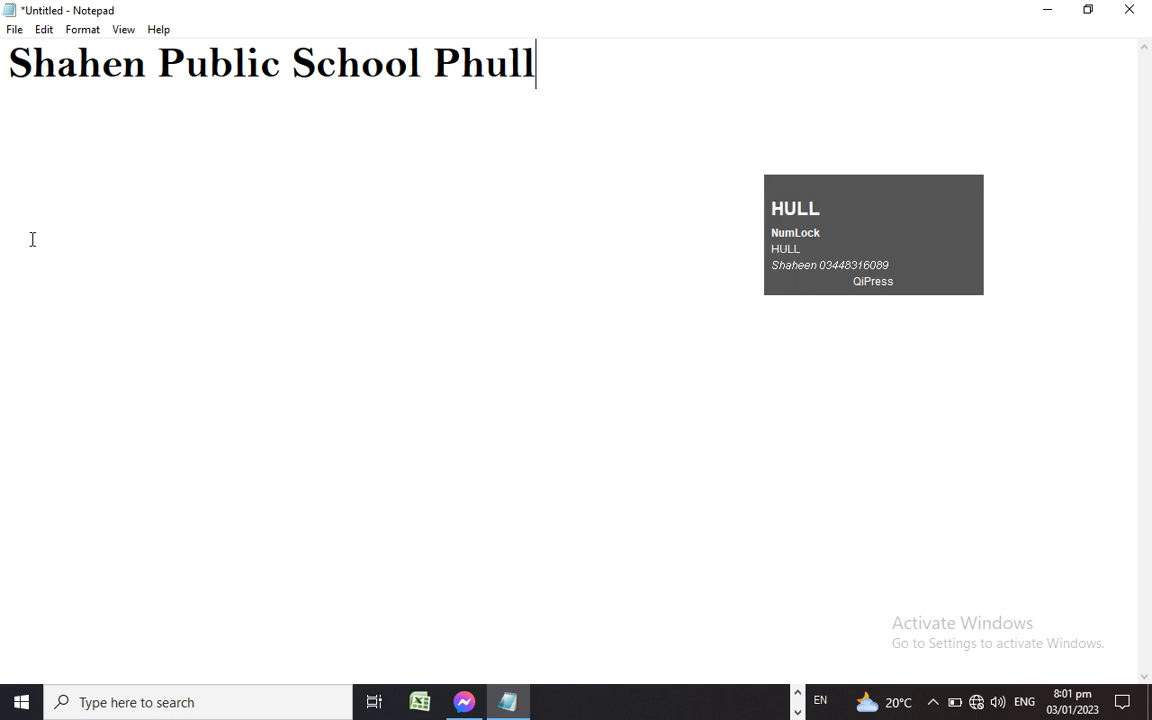
drag(13, 64, 612, 57)
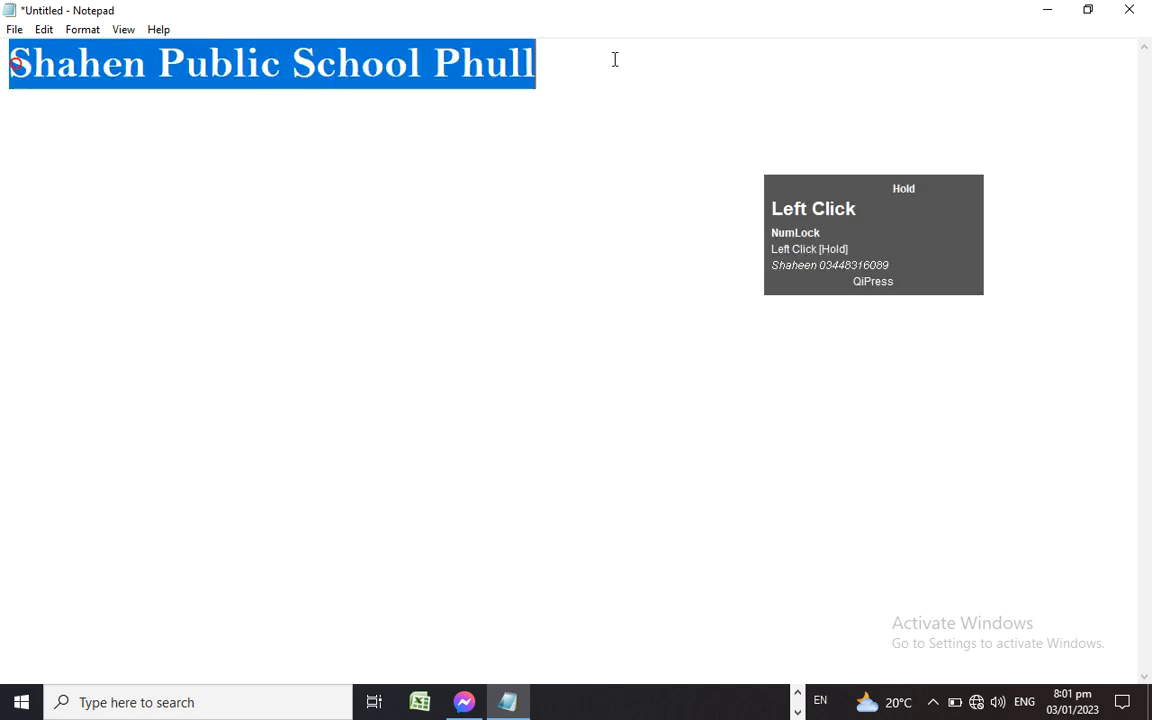
click(313, 70)
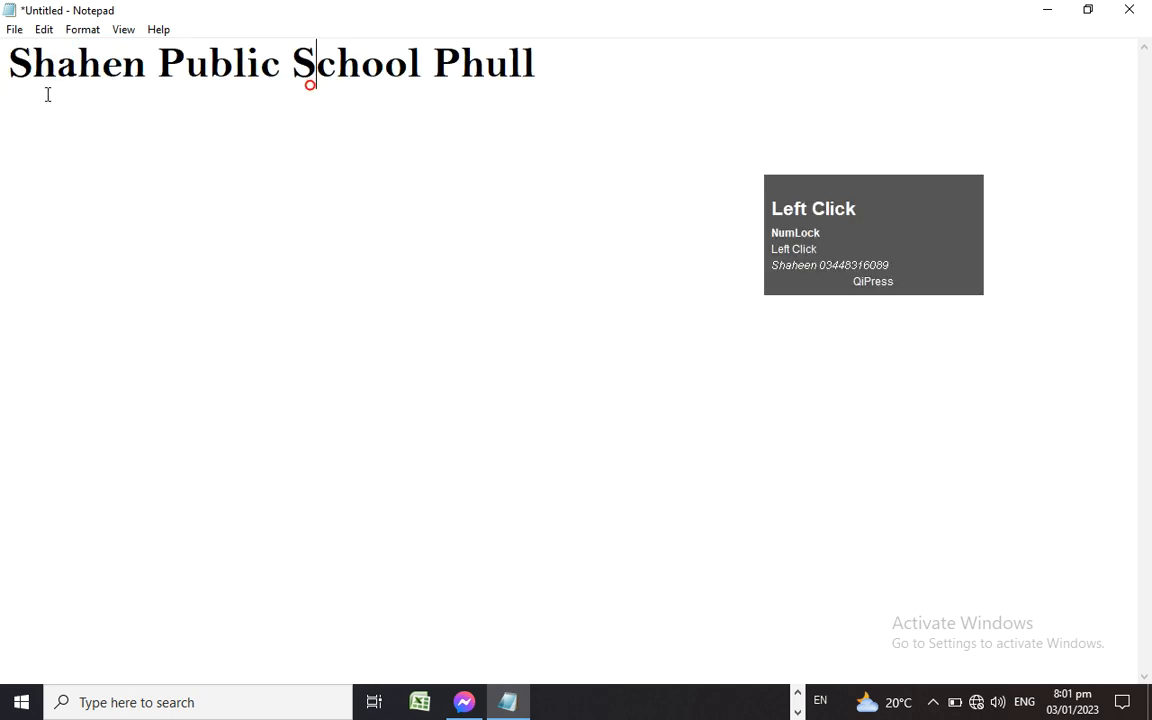
Try to create a new document and cancel at the prompt about saving changes
click(16, 31)
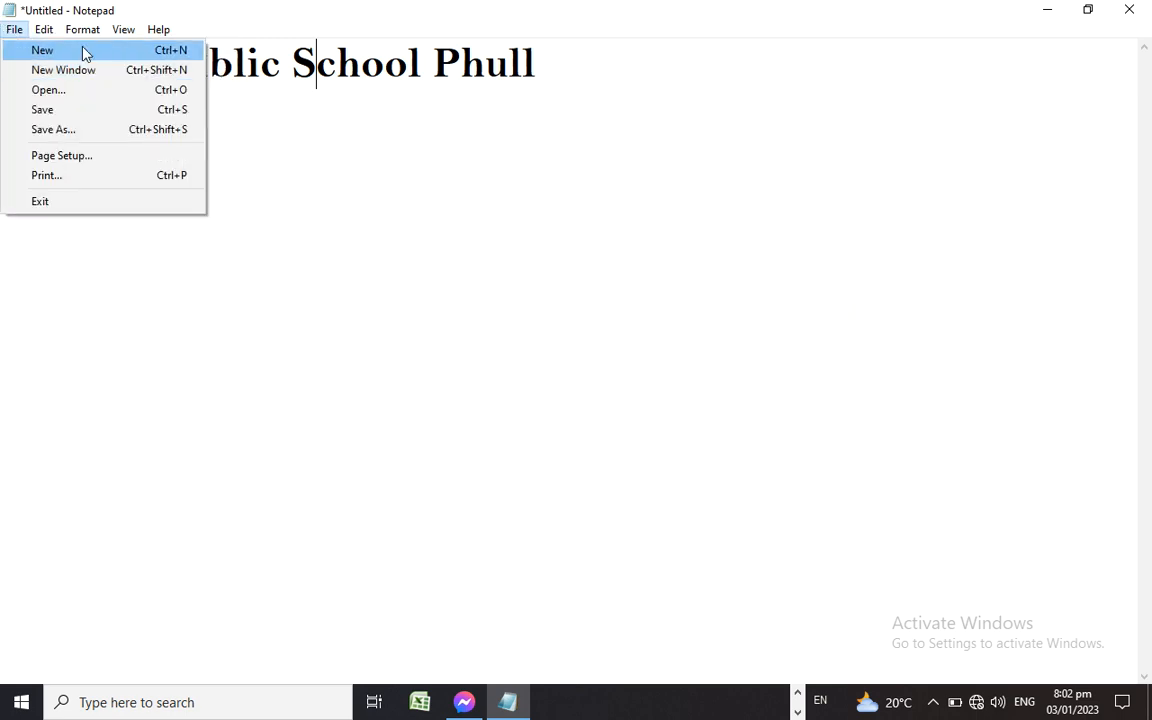
click(166, 51)
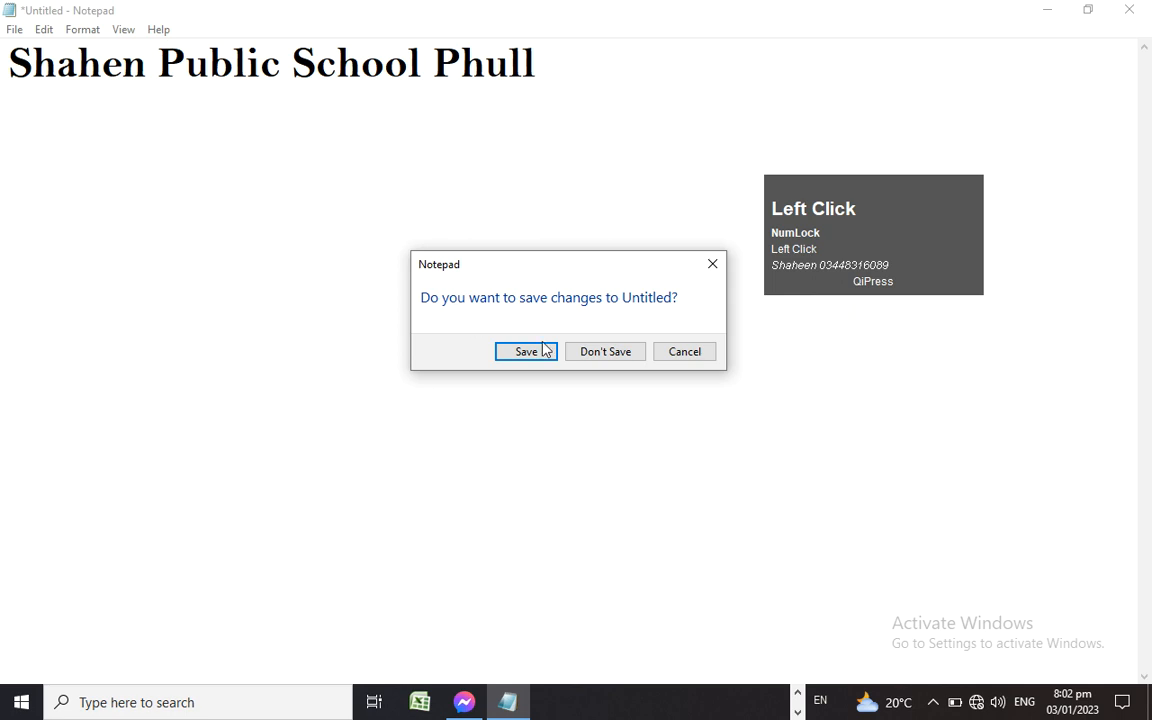
click(711, 261)
click(14, 29)
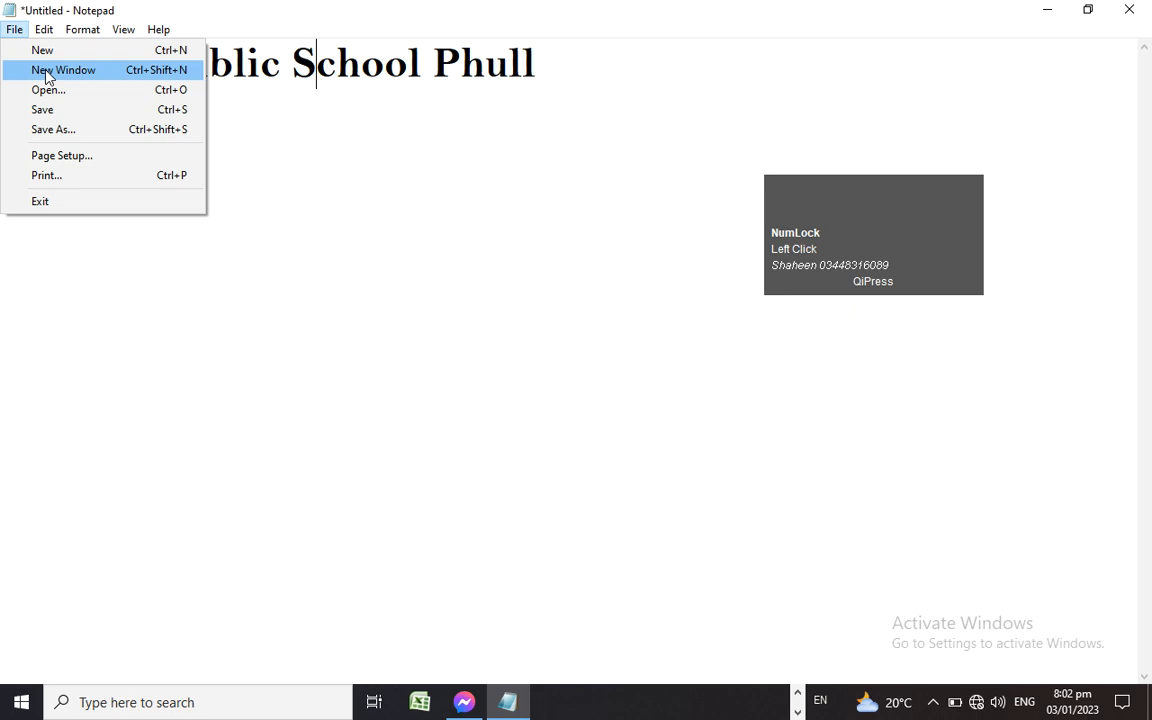
click(489, 119)
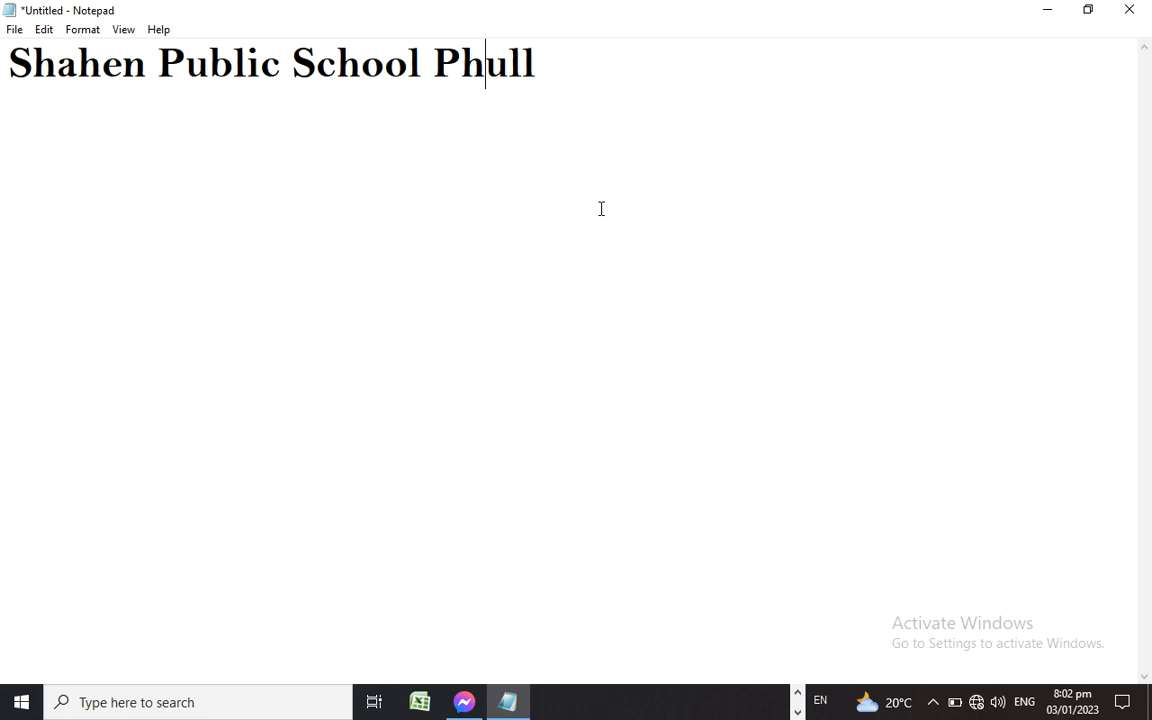
Open an additional empty Notepad window, move it below the text line and close it
click(14, 29)
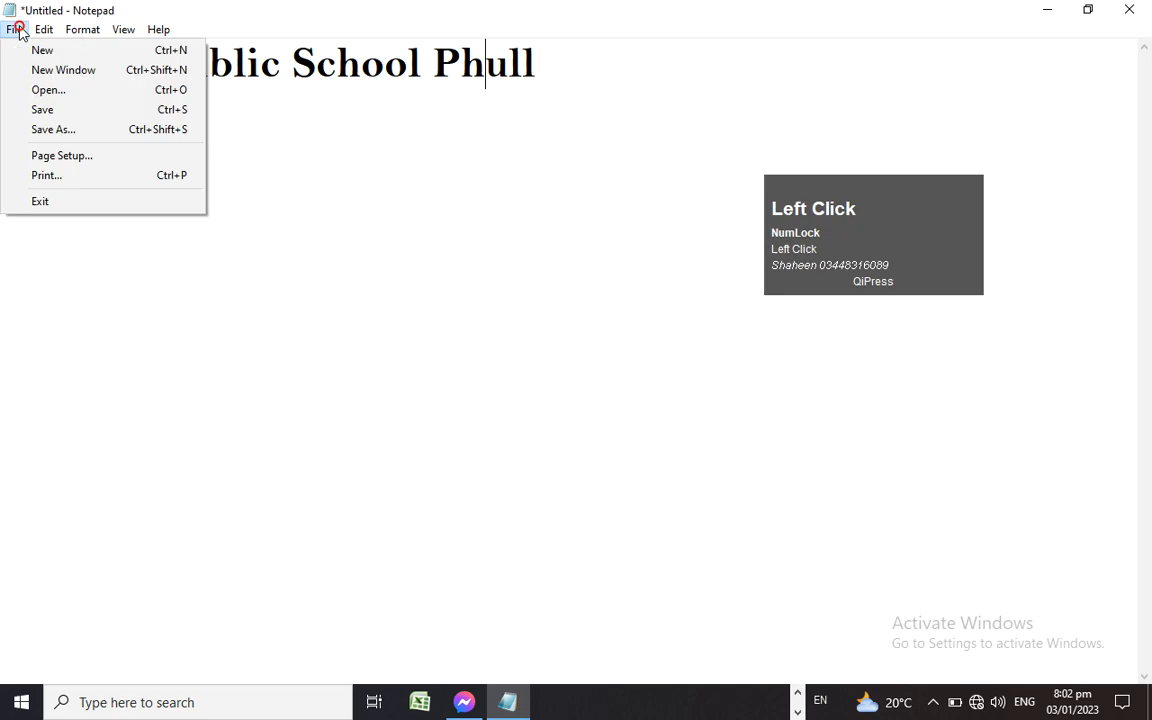
click(35, 69)
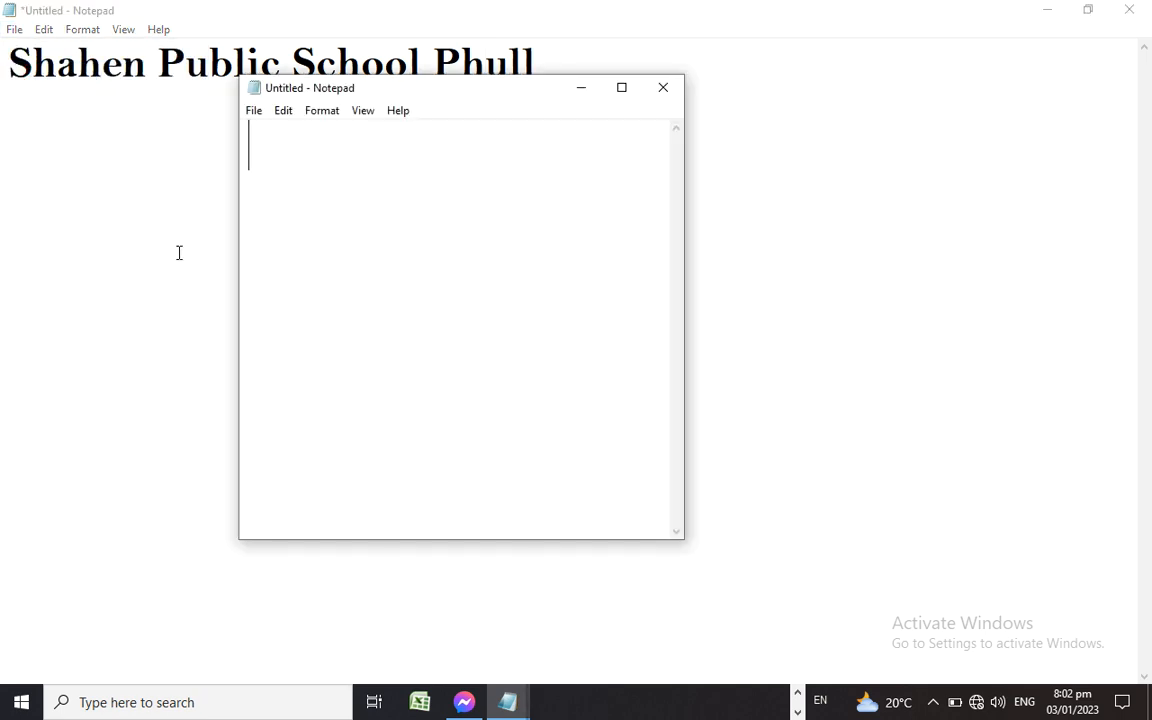
drag(437, 94, 367, 138)
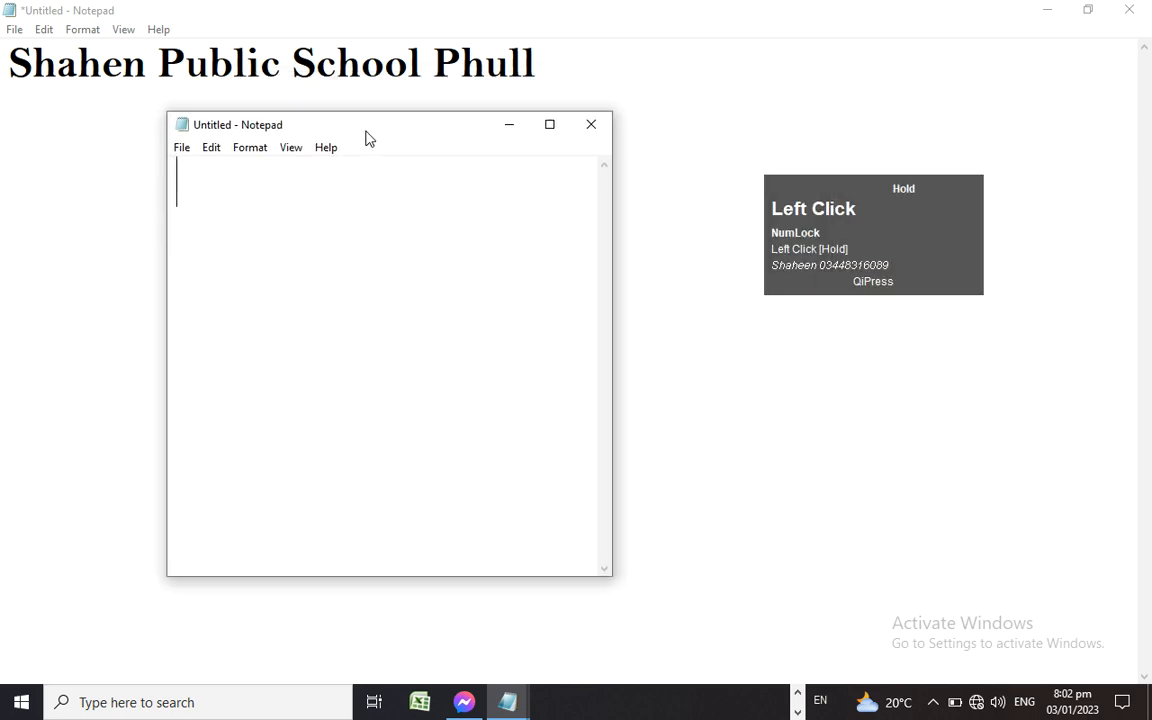
click(603, 126)
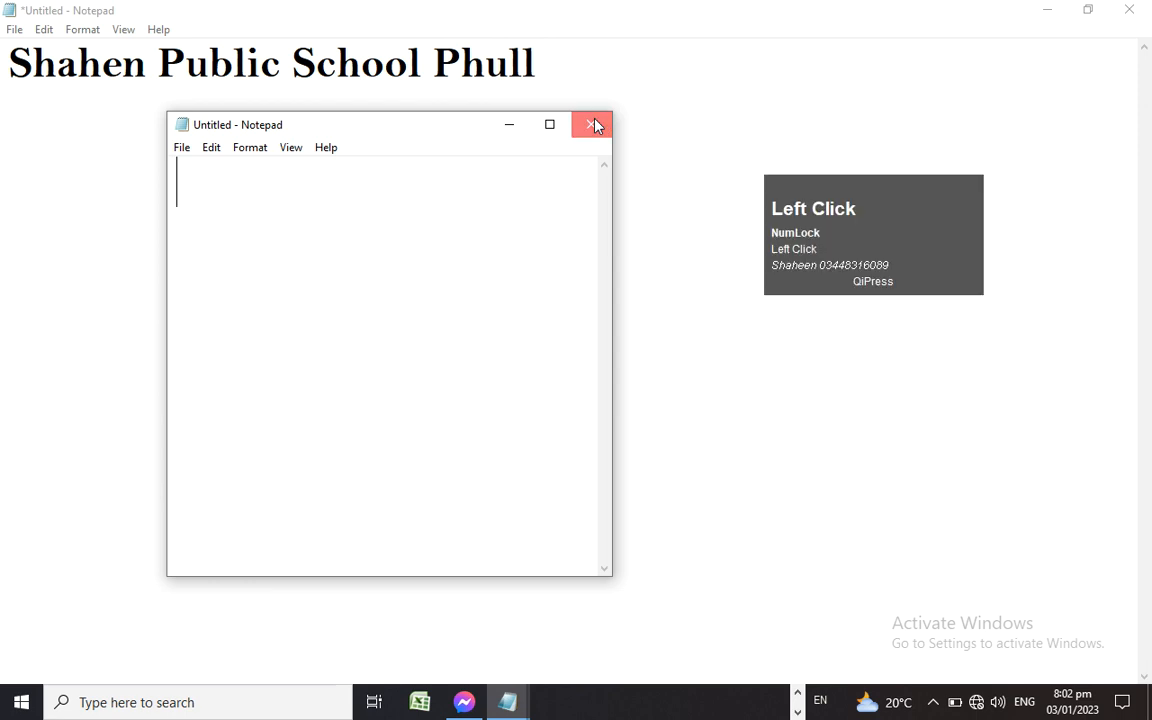
Try to open an existing file and dismiss the save-changes prompt
click(17, 33)
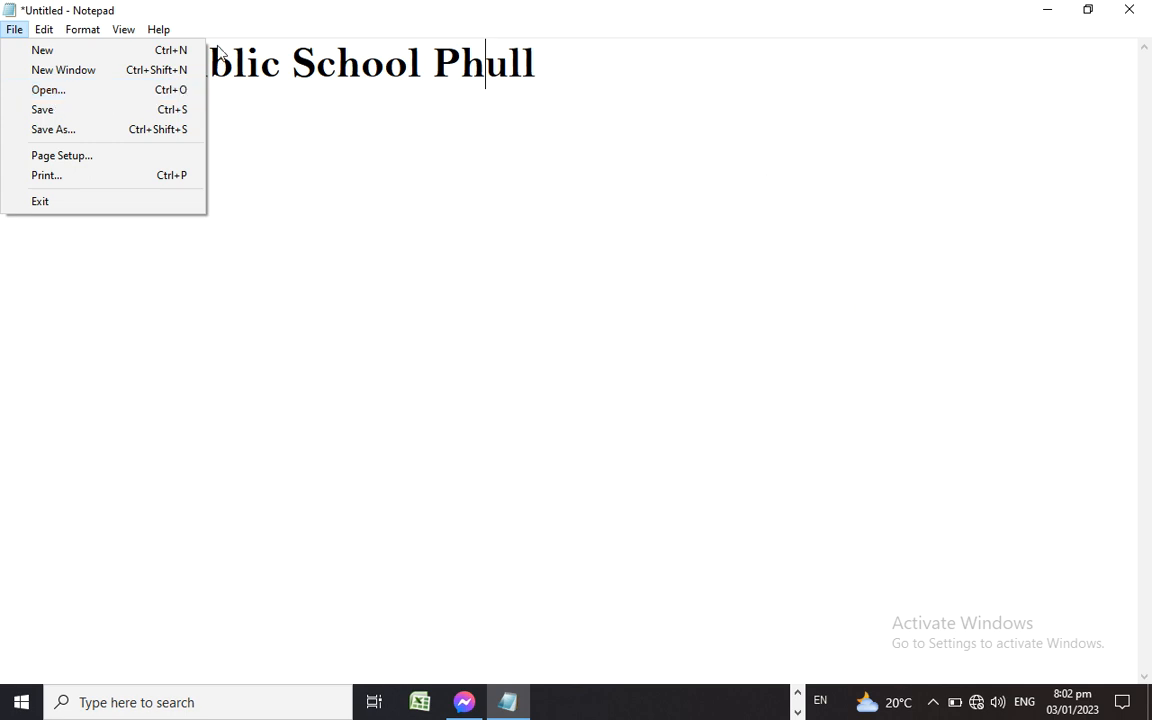
click(104, 89)
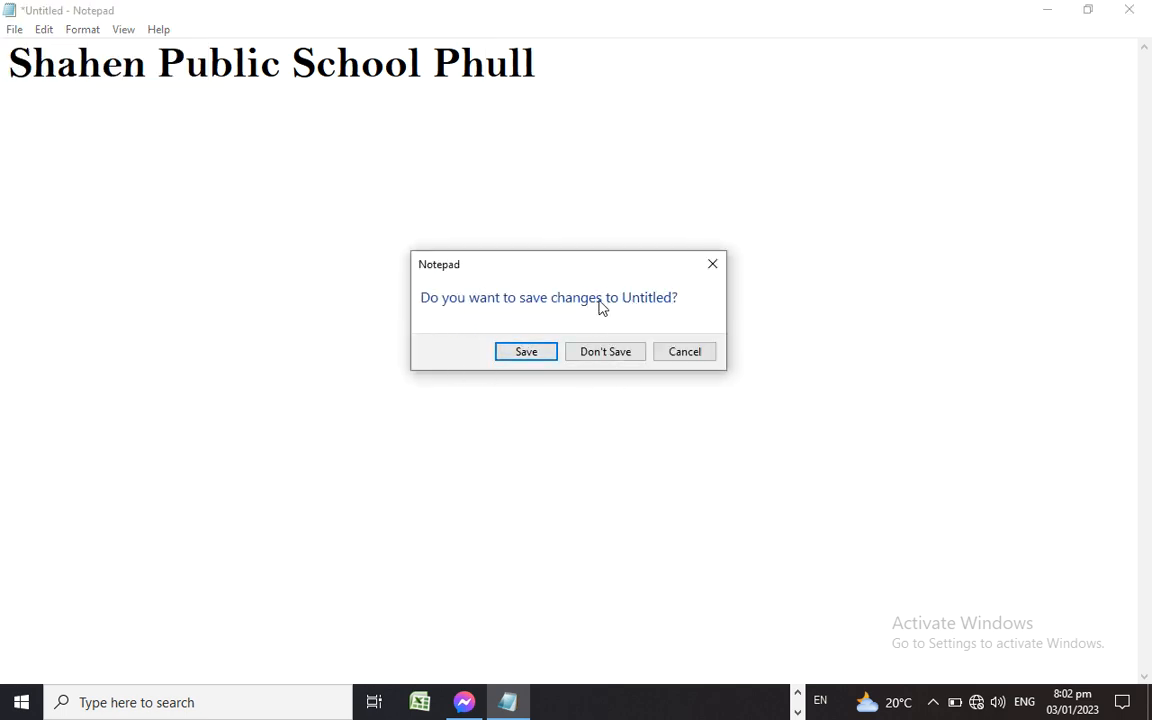
click(712, 268)
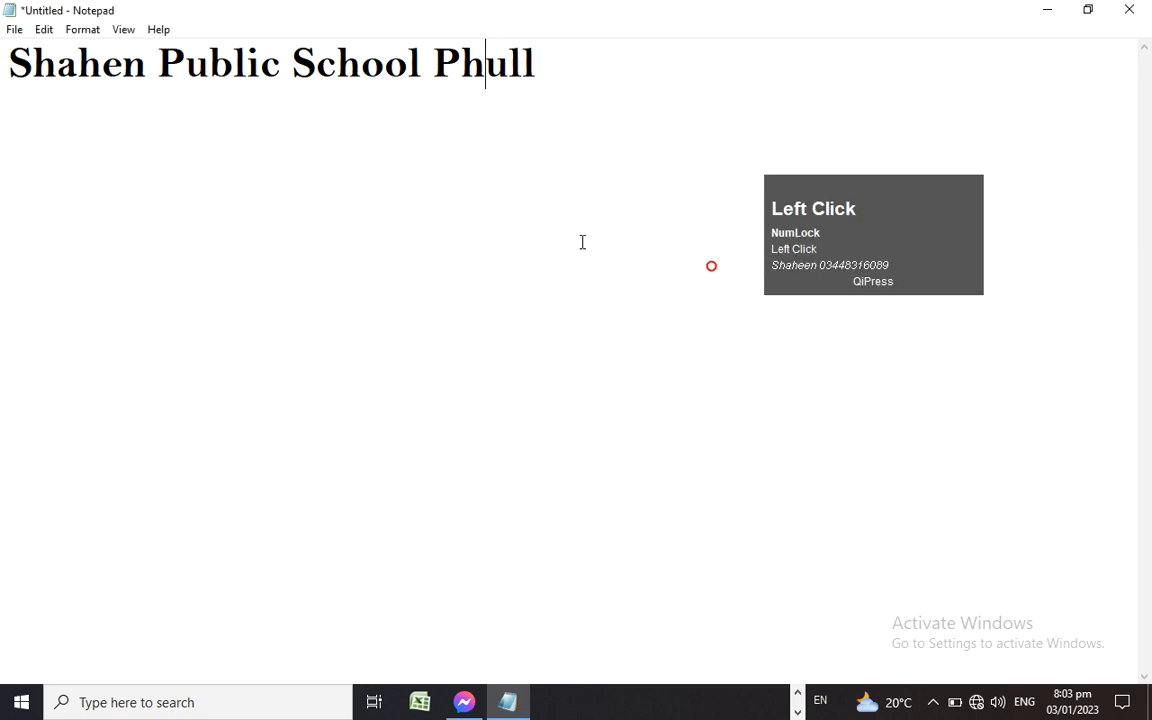
Bring up the save dialog for the untitled document and cancel it without saving
click(14, 29)
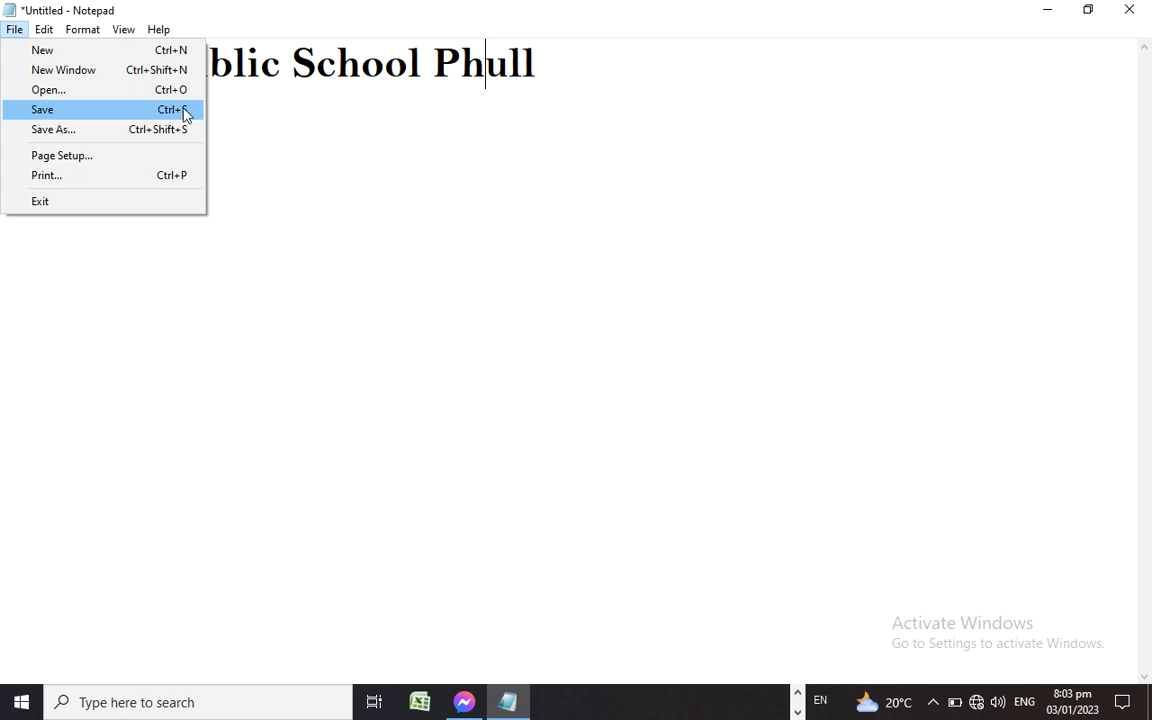
click(298, 123)
key(ctrl)
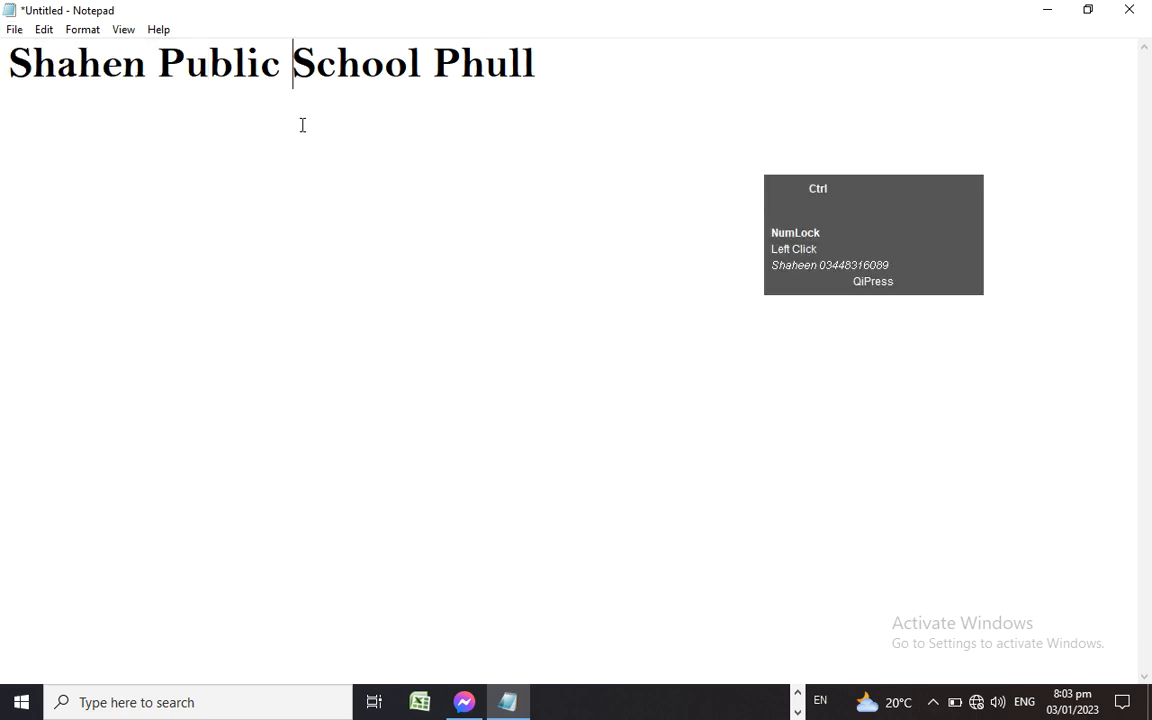
key(ctrl+s)
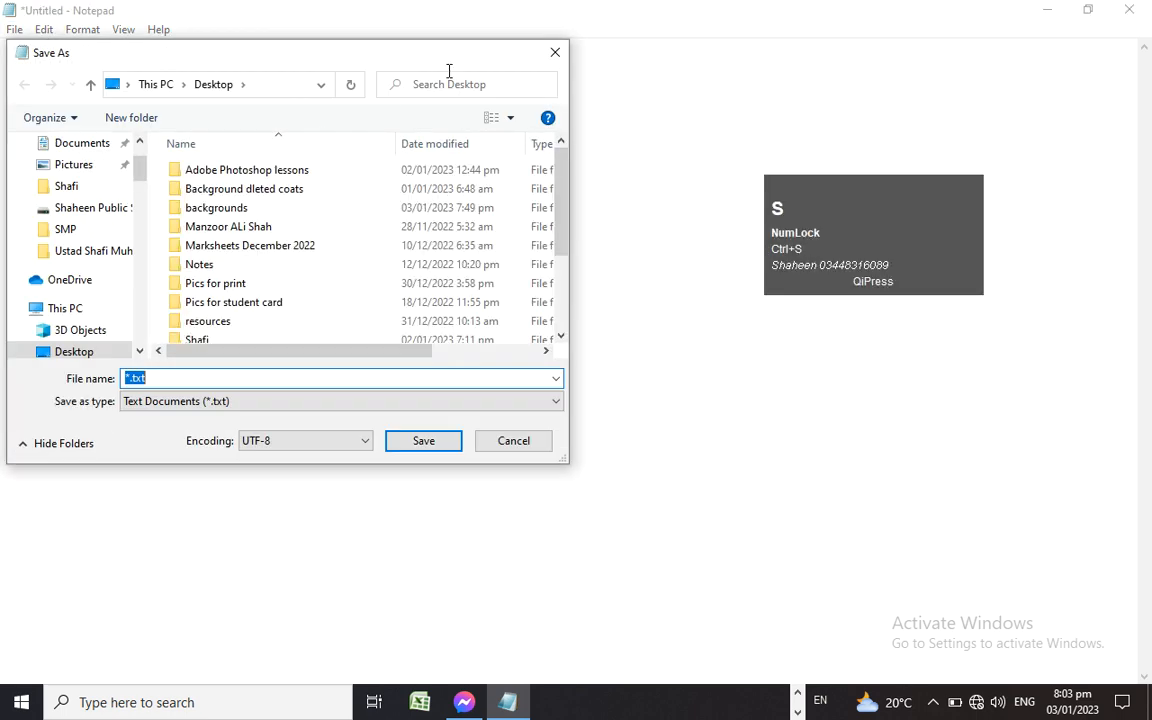
click(557, 43)
drag(928, 273, 890, 182)
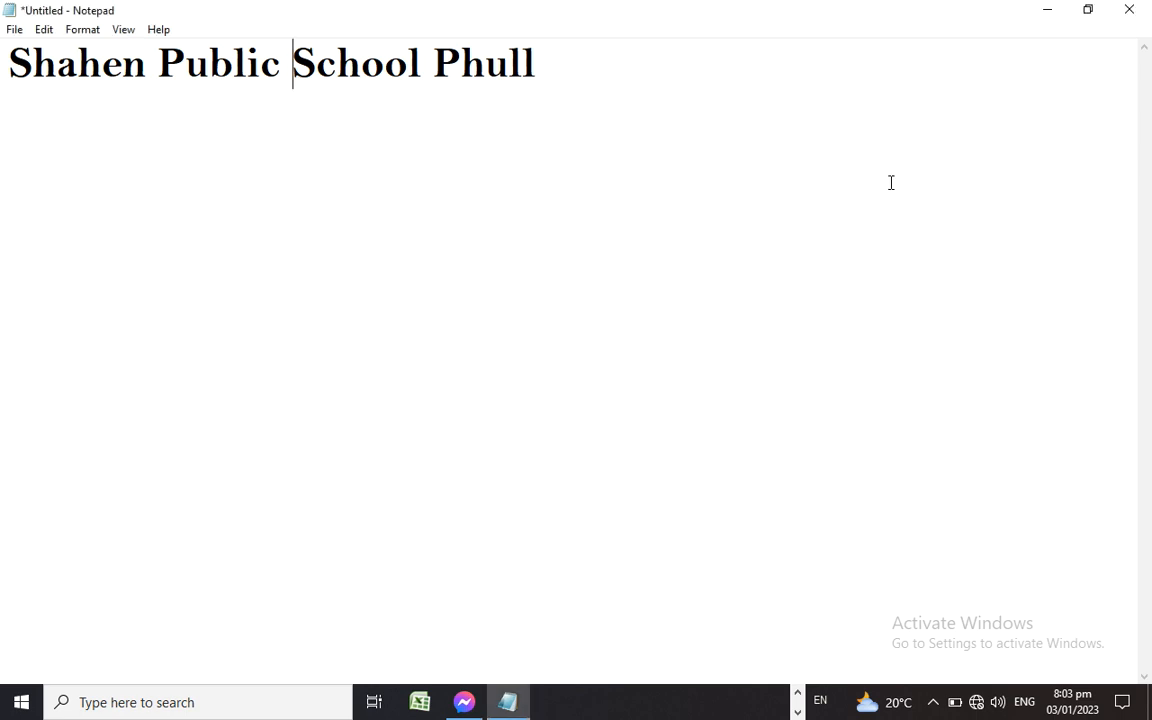
key(ctrl+s)
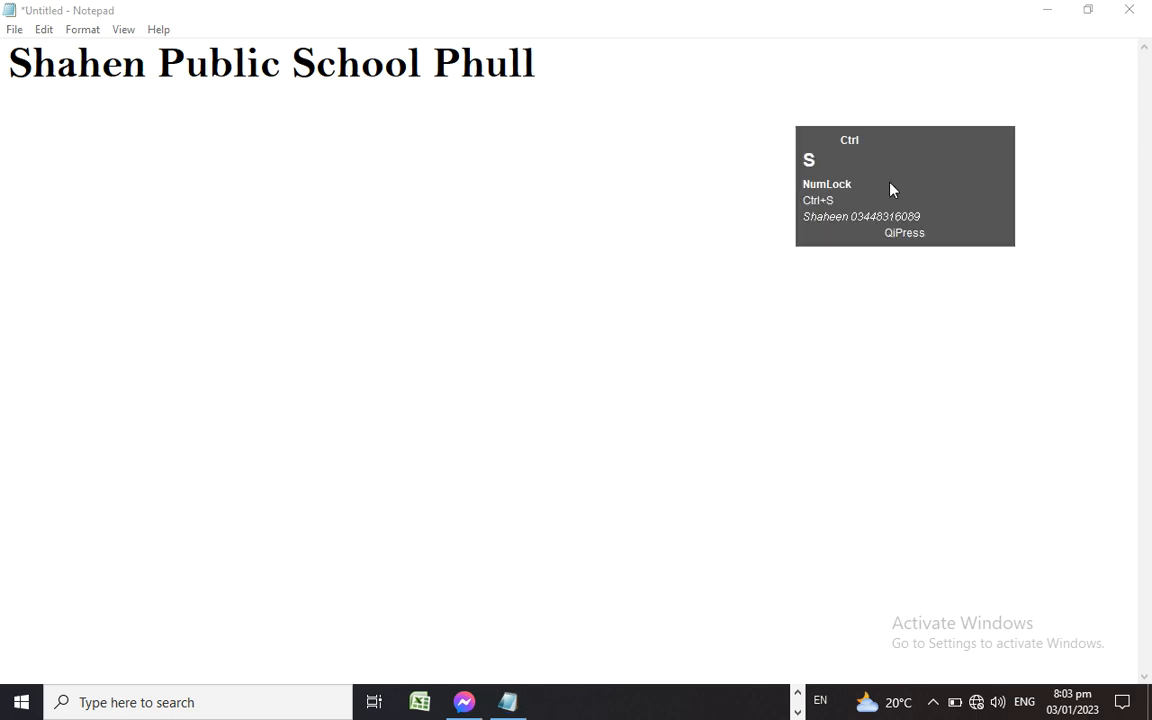
key(ctrl)
key(ctrl)
key(ctrl+s)
key(ctrl+s)
Save the document to the Desktop as a text file named Shaheen
click(14, 29)
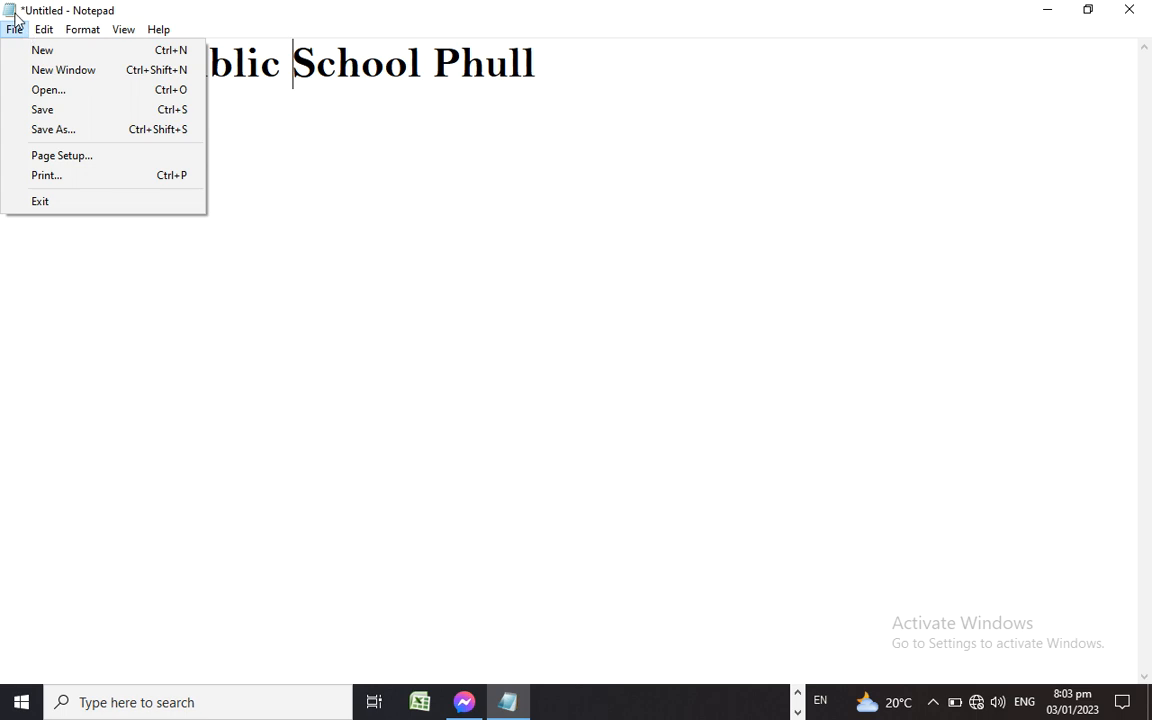
click(48, 114)
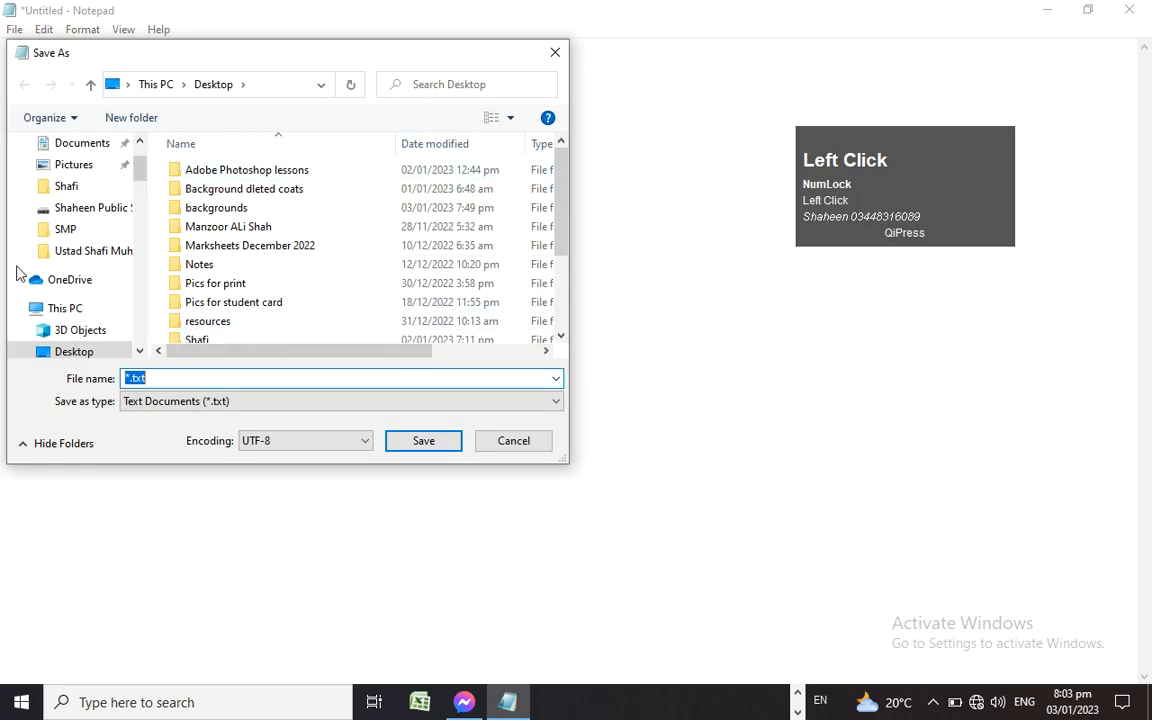
click(165, 377)
key(ctrl+a)
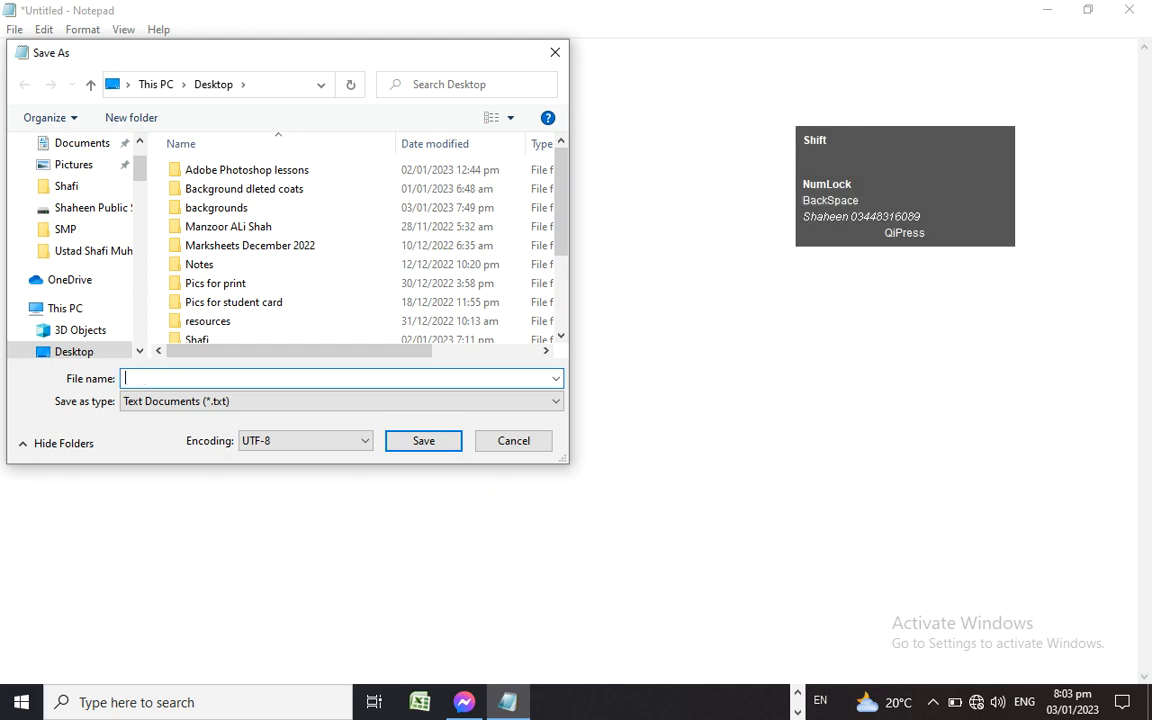
text(Shaheen)
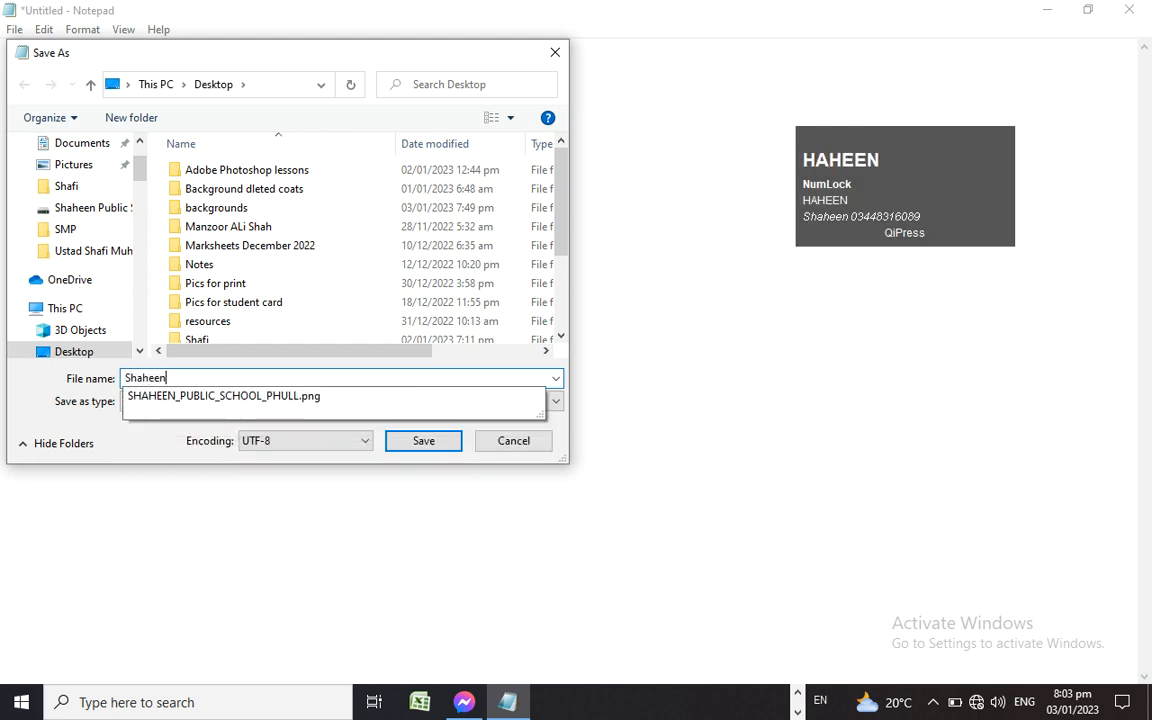
click(415, 442)
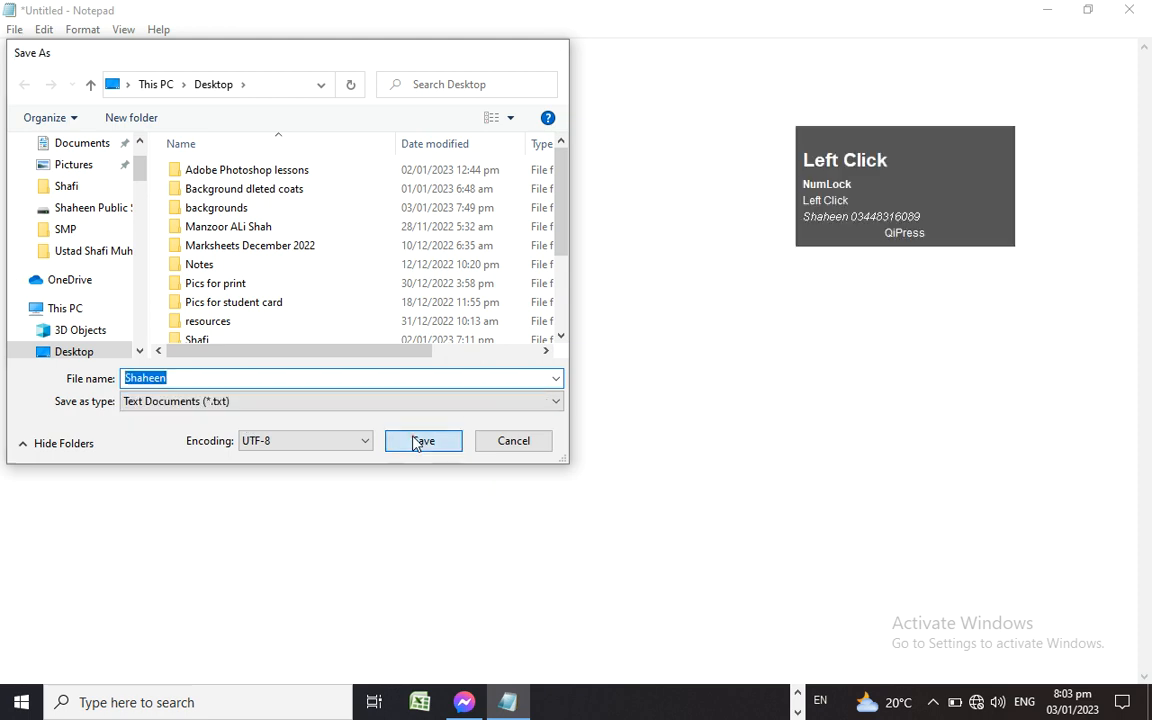
Add a second line reading "This monday test of English Grammar" below the school name
click(18, 29)
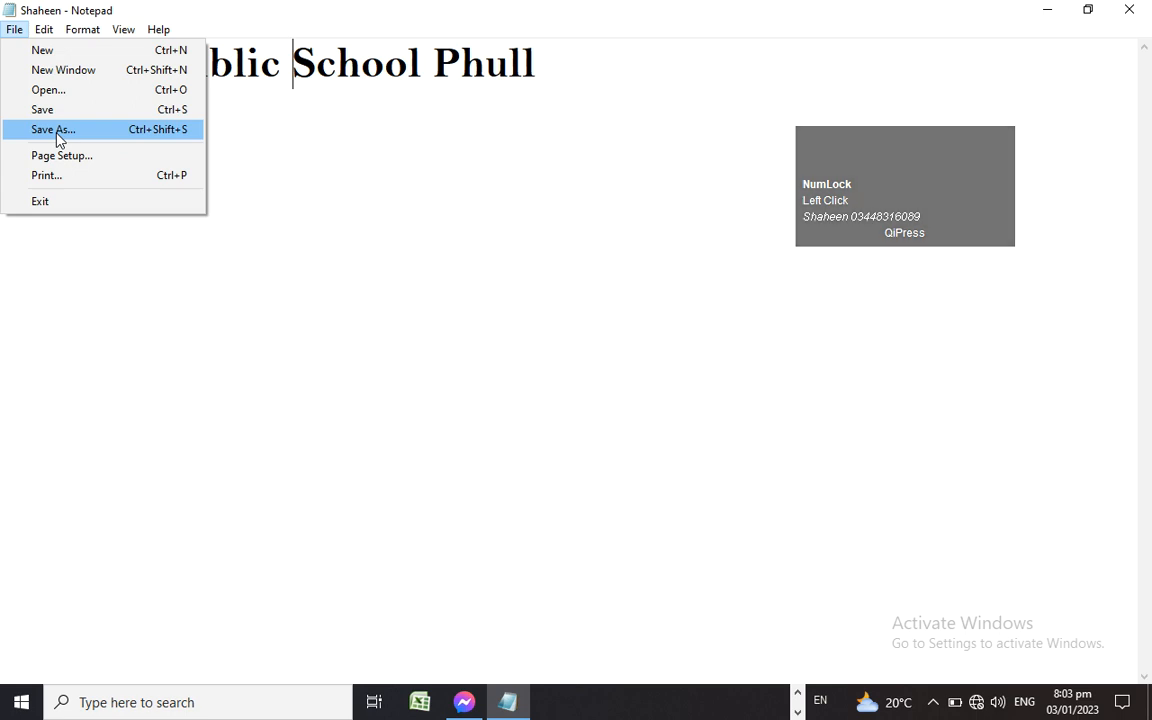
click(545, 82)
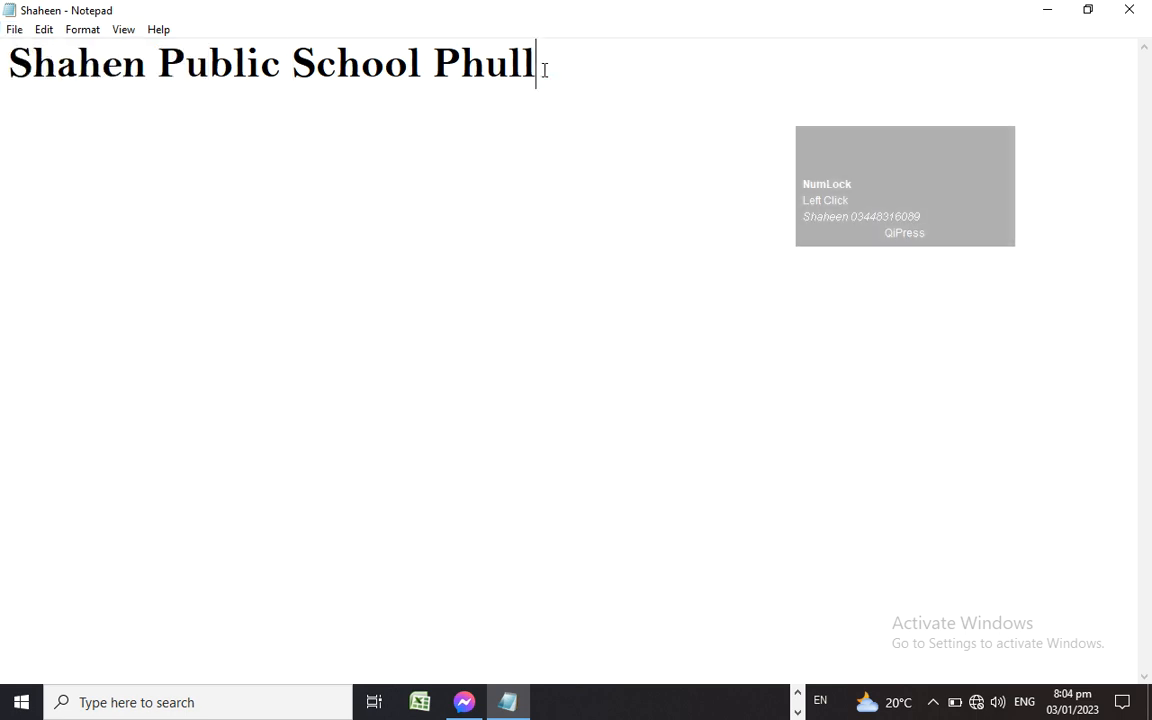
key(Return)
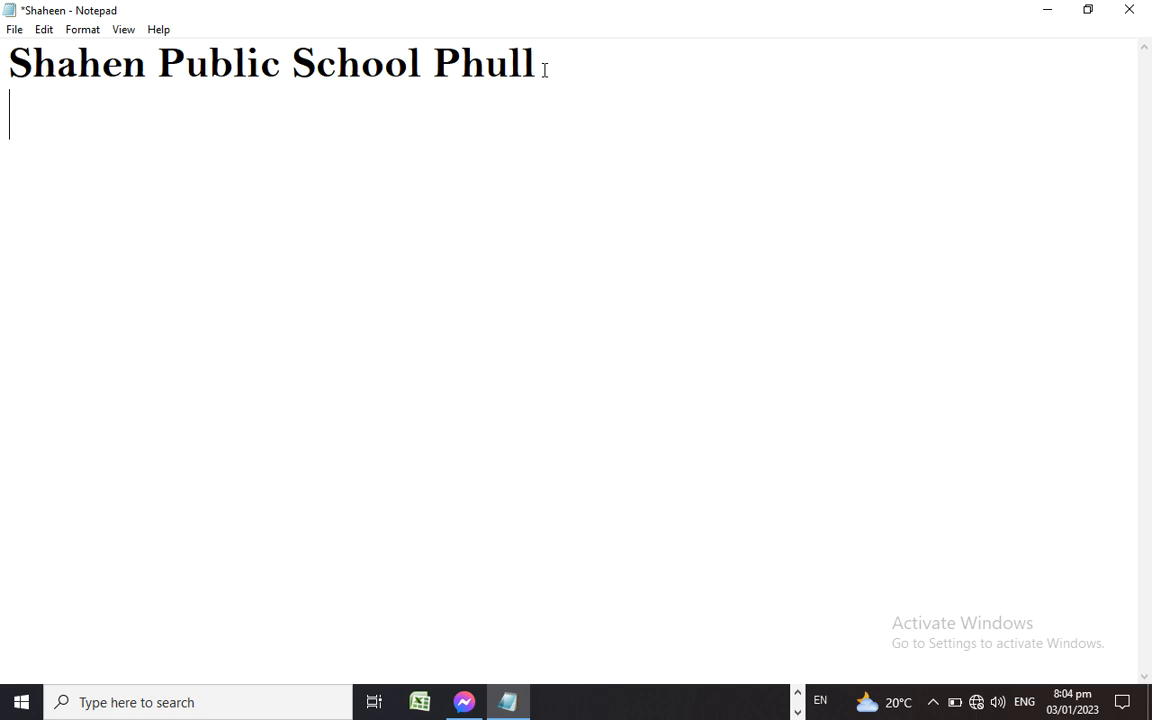
text(This mon)
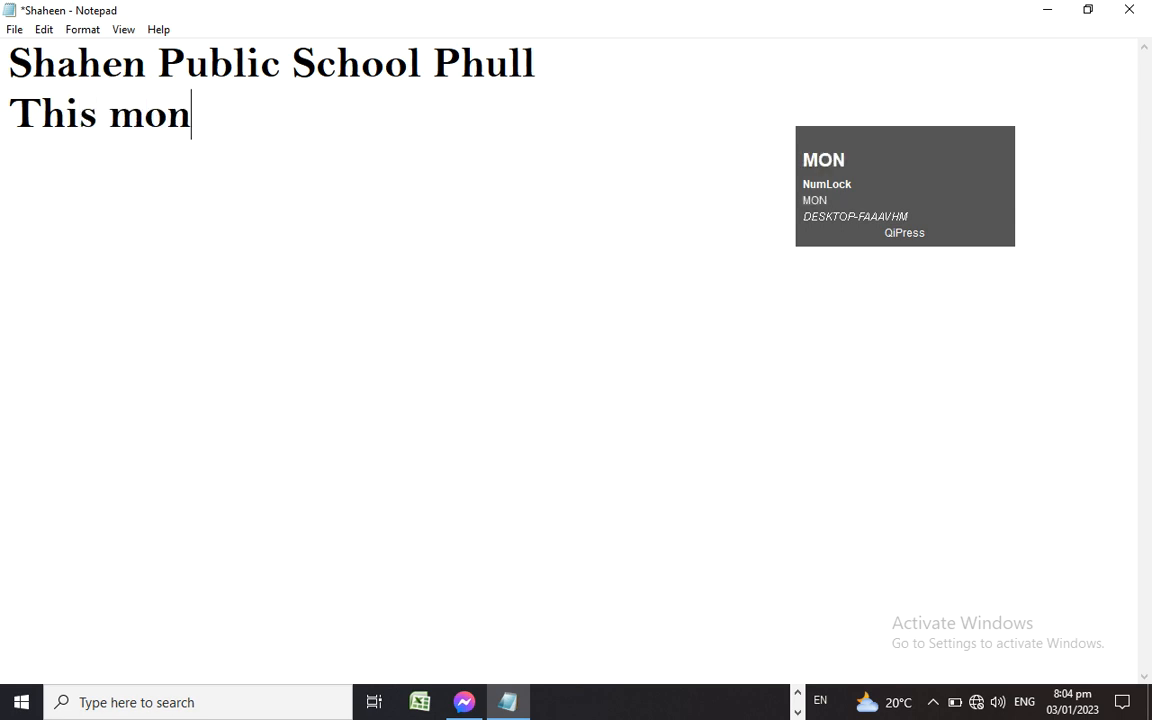
text(day test of Enf)
key(BackSpace)
text(glish Grammar)
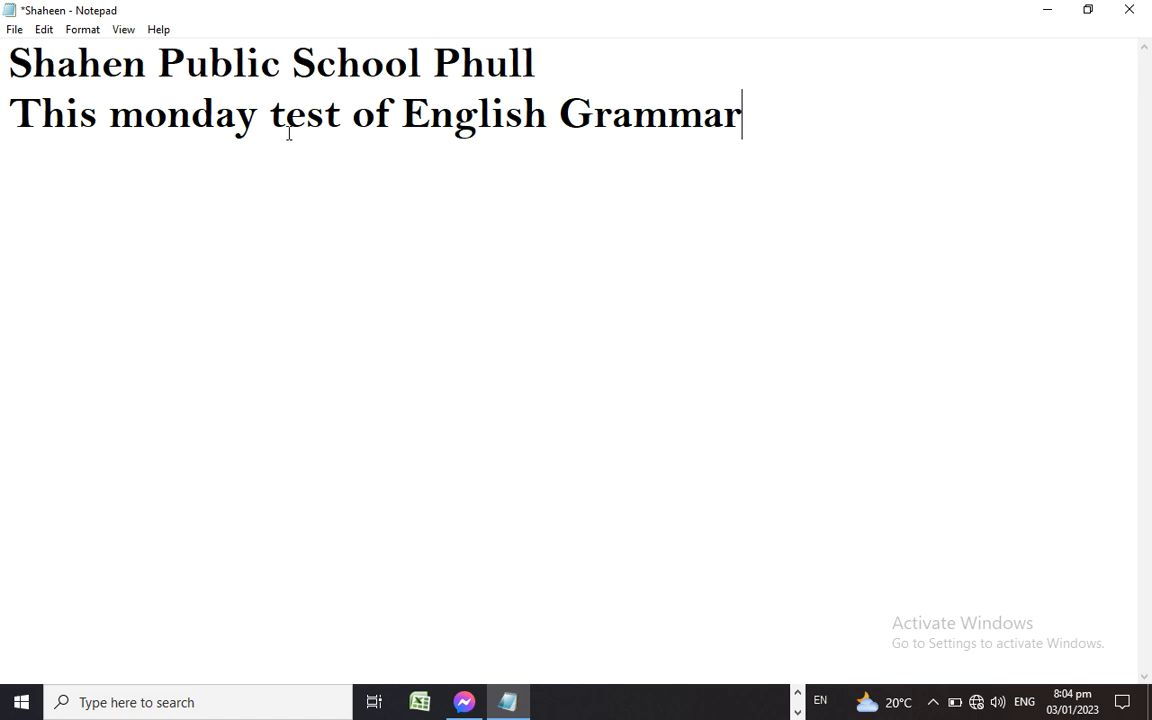
Save the edited document to the Desktop as a separate text file named Shaheen 2
click(12, 30)
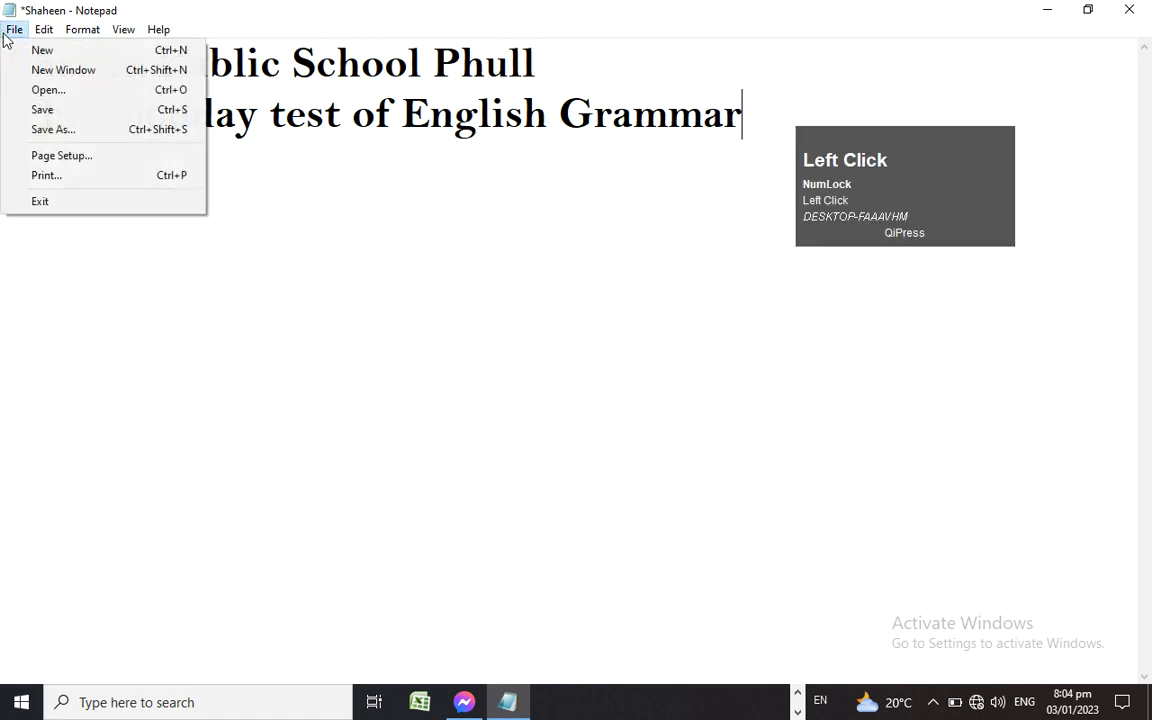
click(53, 131)
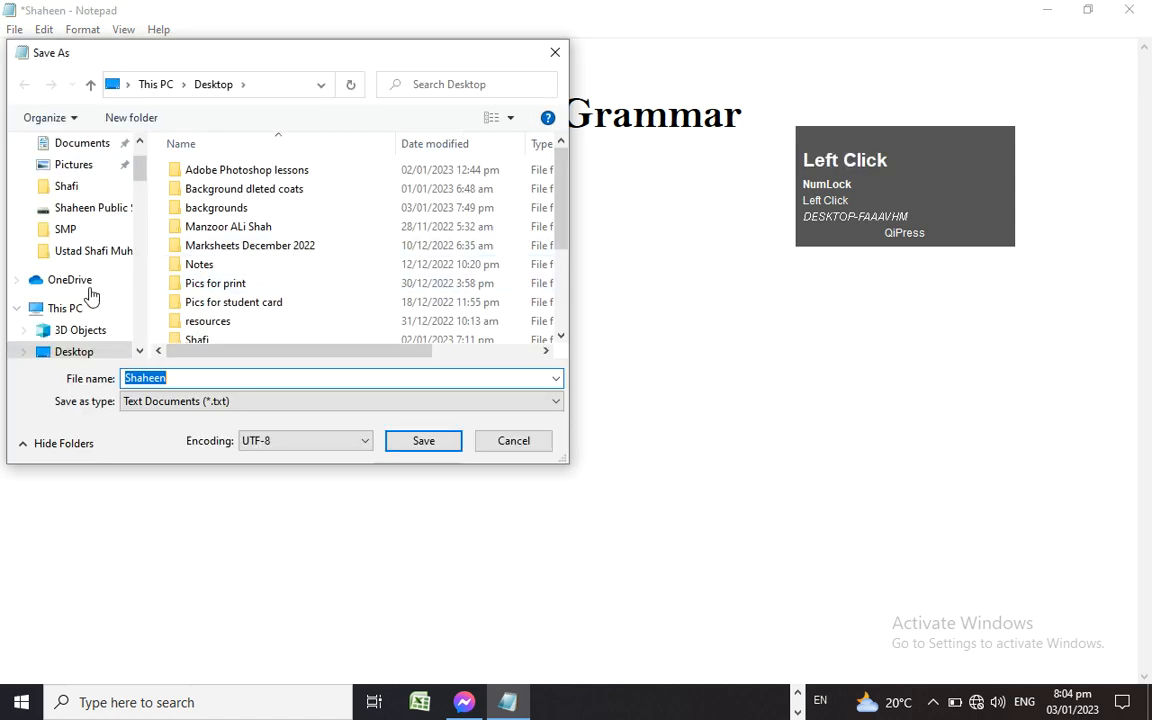
click(186, 381)
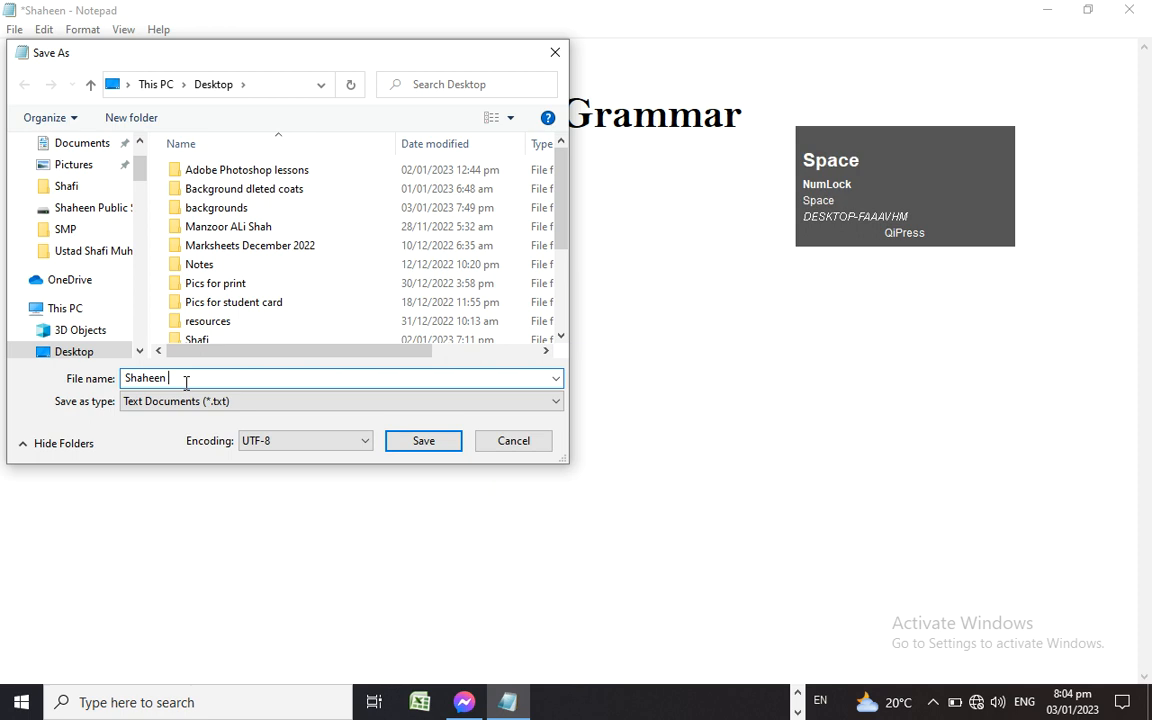
text(1)
key(BackSpace)
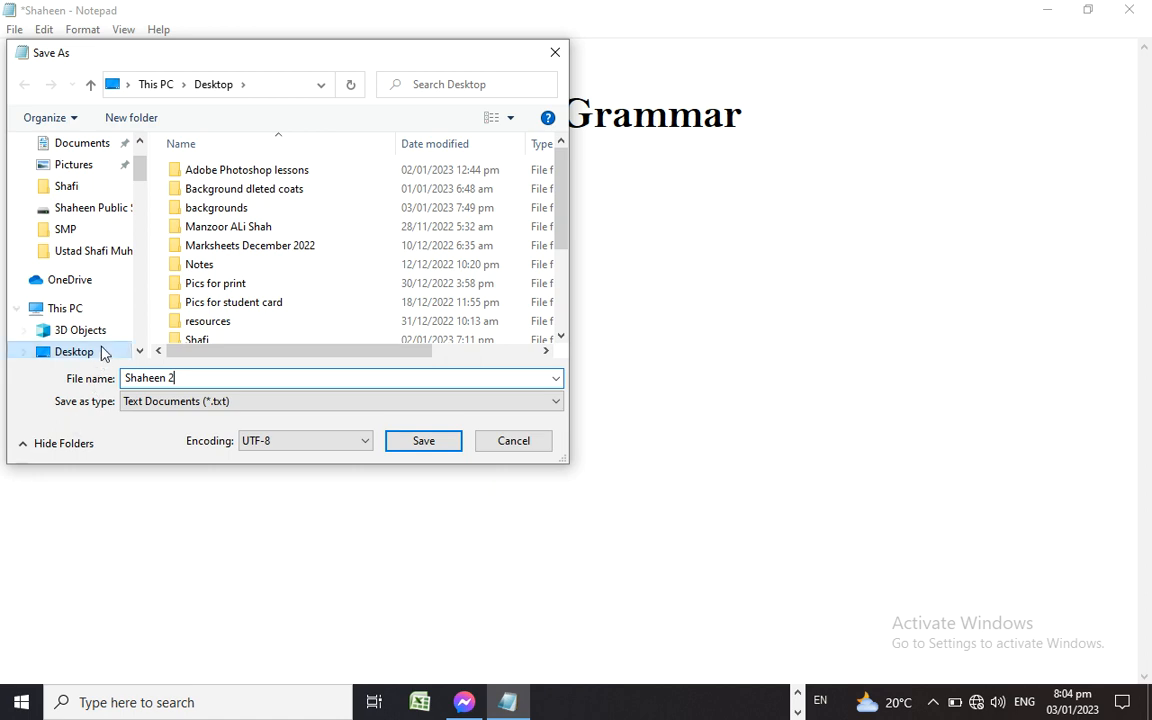
click(422, 440)
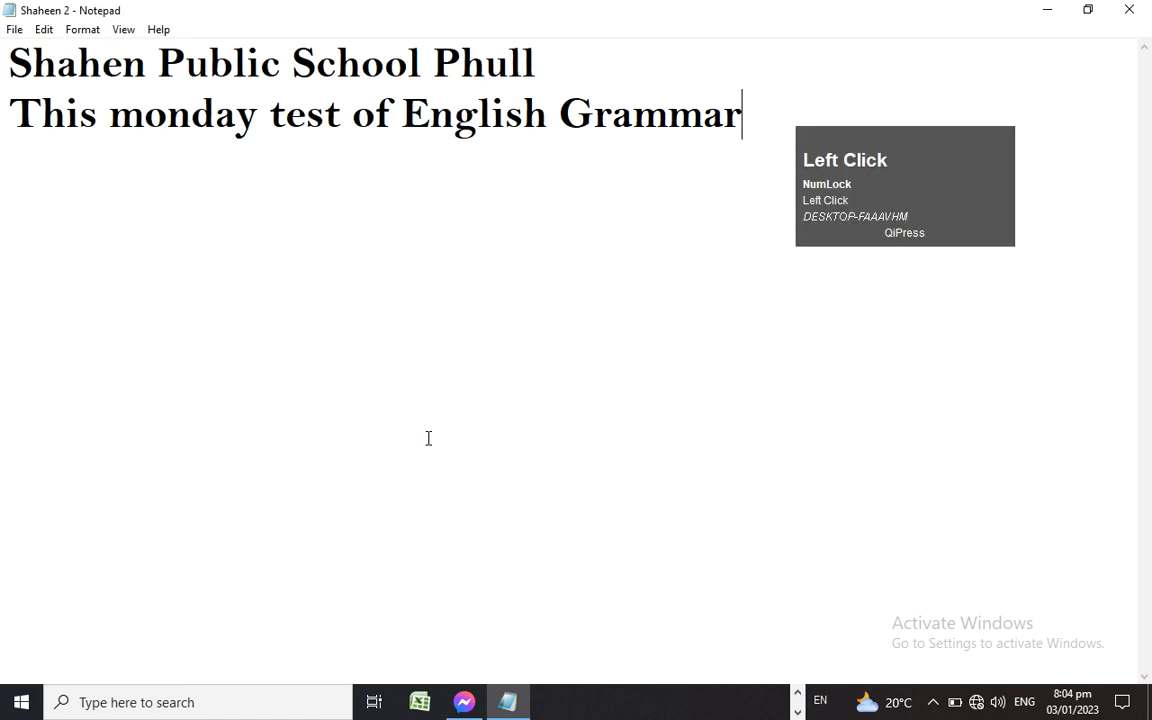
Close the document and move the Shaheen and Shaheen 2 files side by side into an empty area of the Desktop
click(1129, 9)
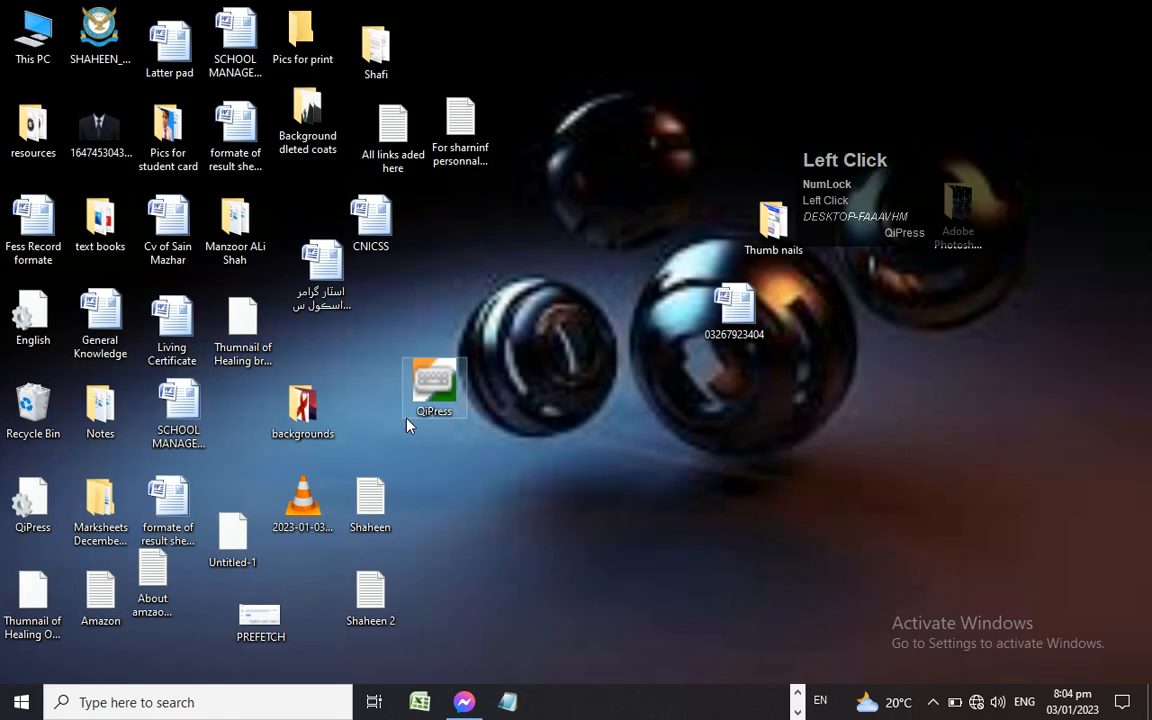
drag(366, 513, 663, 453)
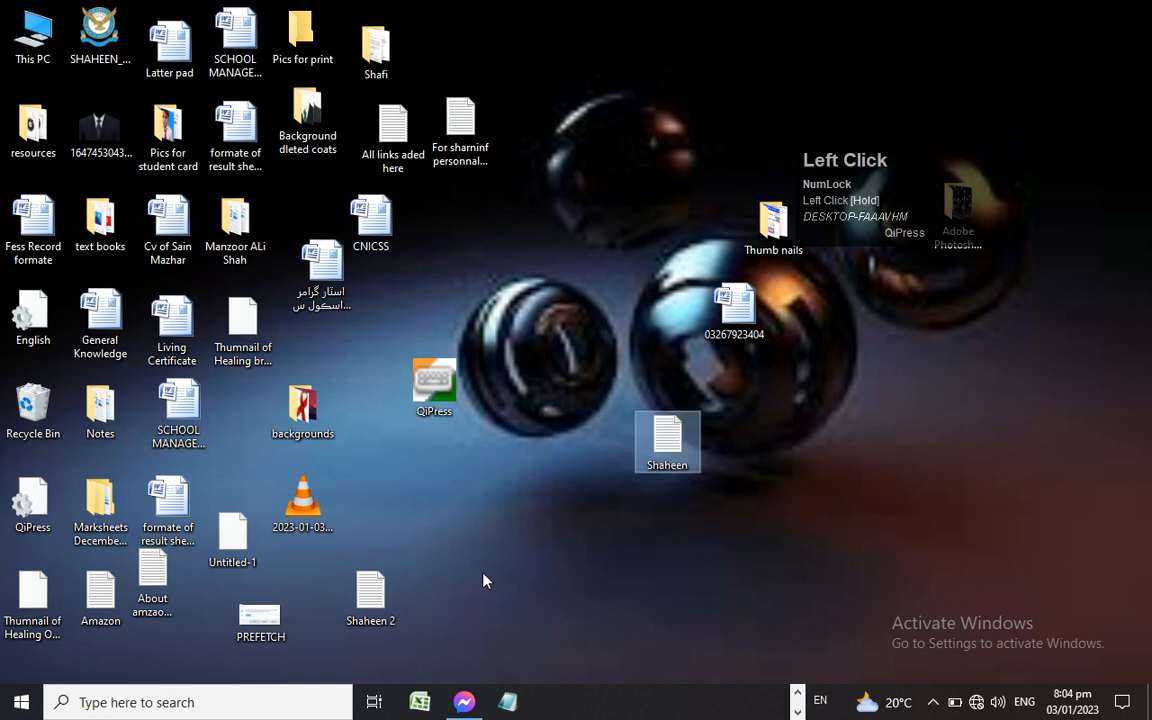
drag(368, 590, 821, 450)
drag(660, 458, 903, 395)
drag(805, 445, 827, 390)
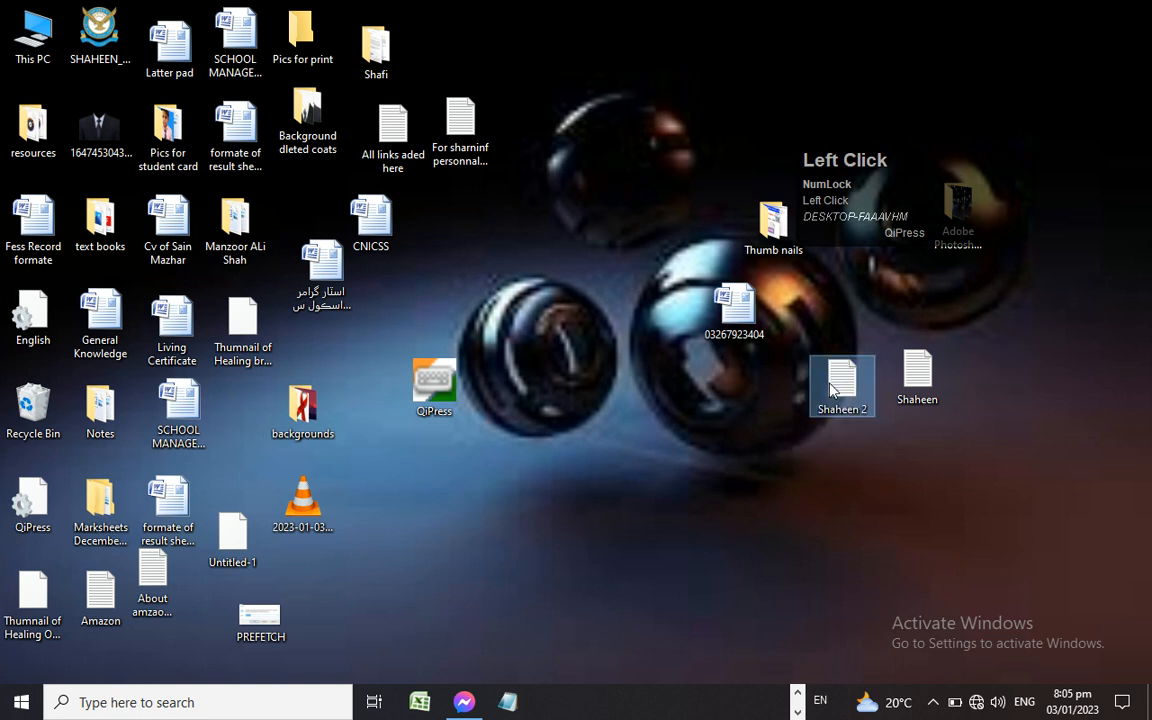
Open Shaheen 2 from the Desktop in a maximized window and bring up its page setup
double_click(843, 392)
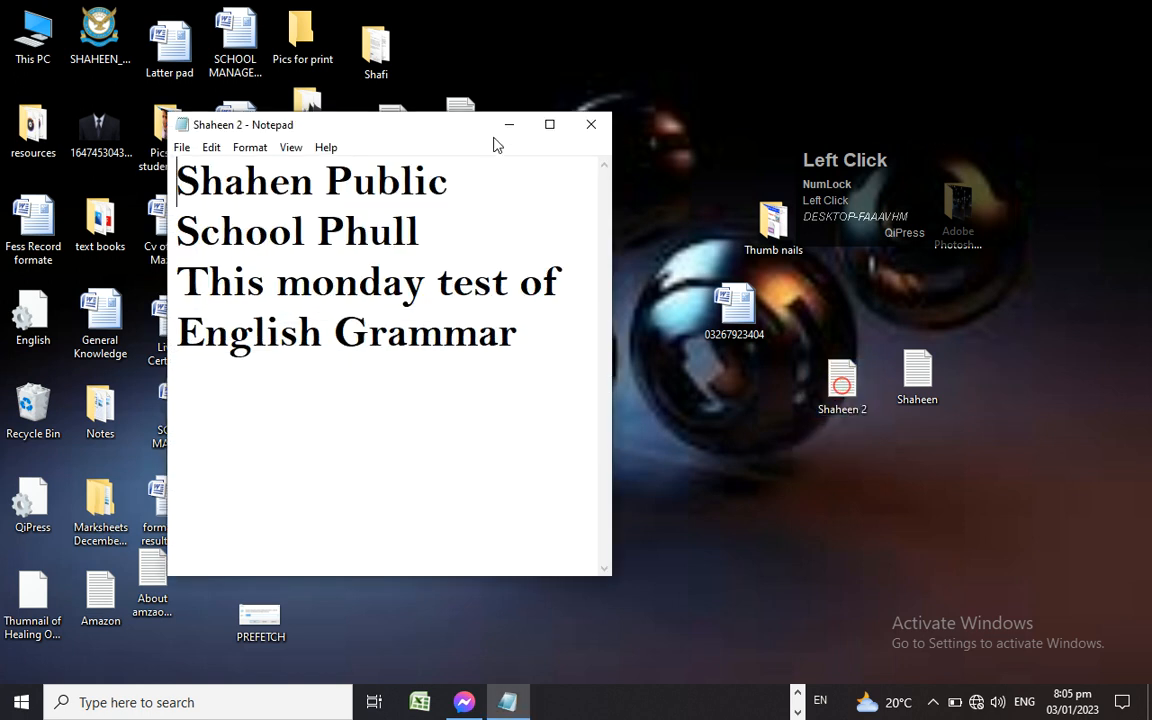
click(552, 123)
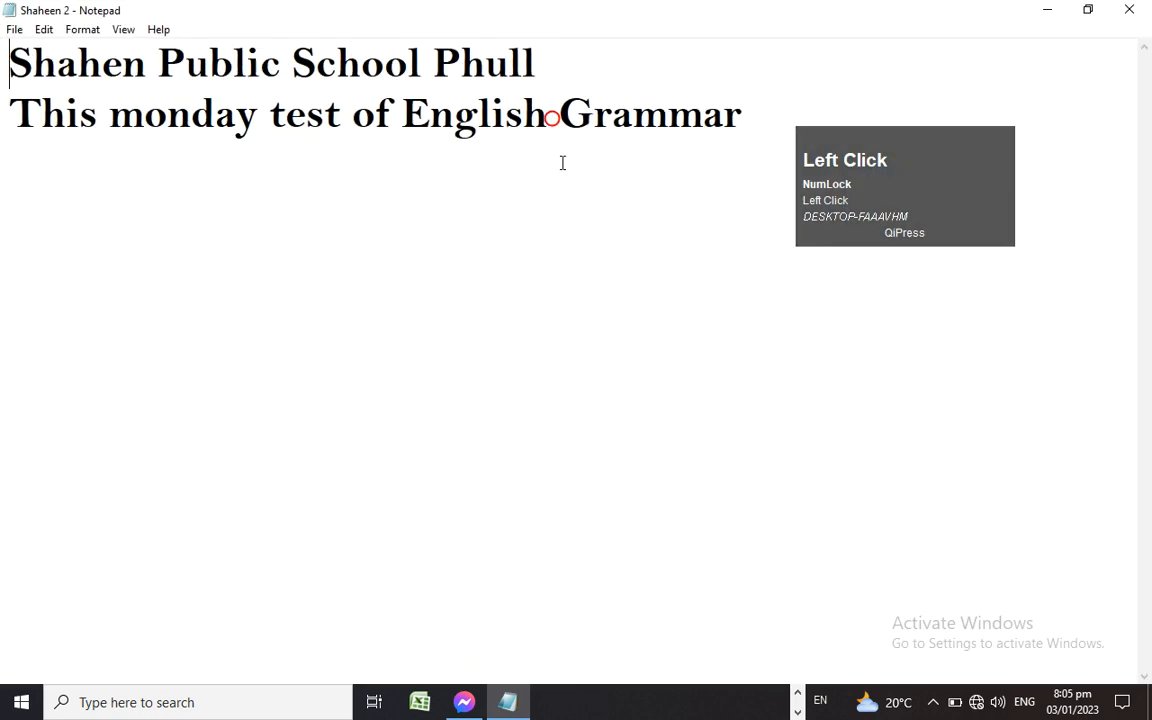
click(9, 32)
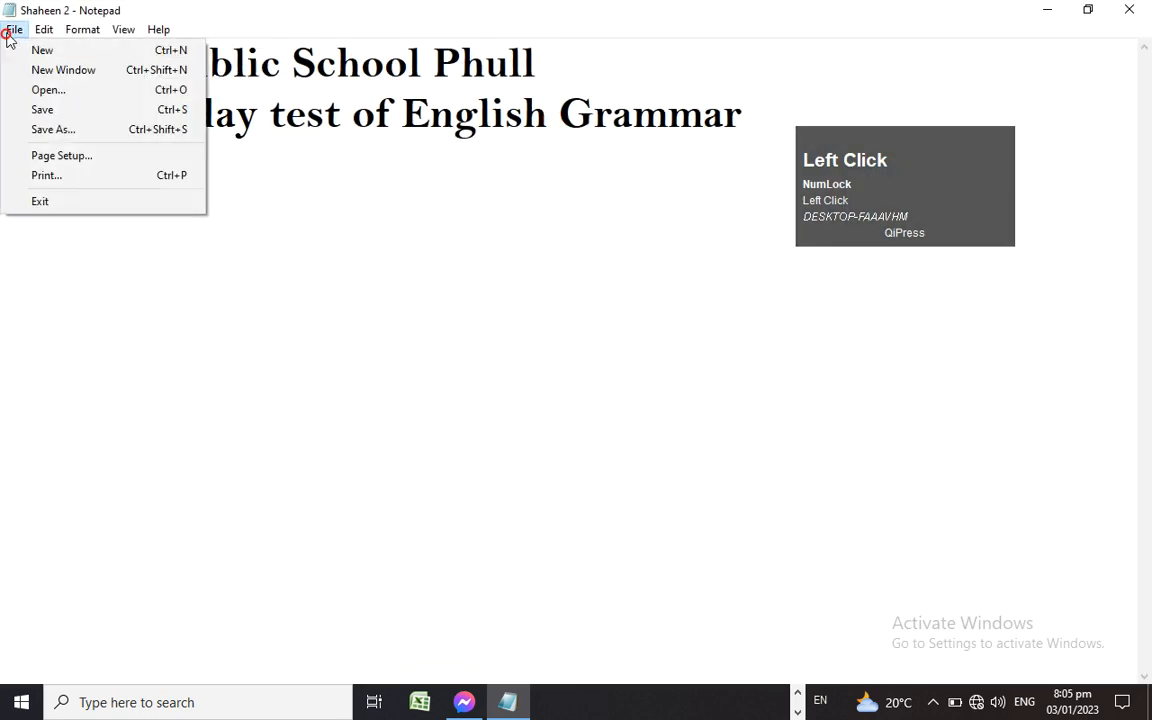
click(77, 157)
drag(250, 62, 389, 56)
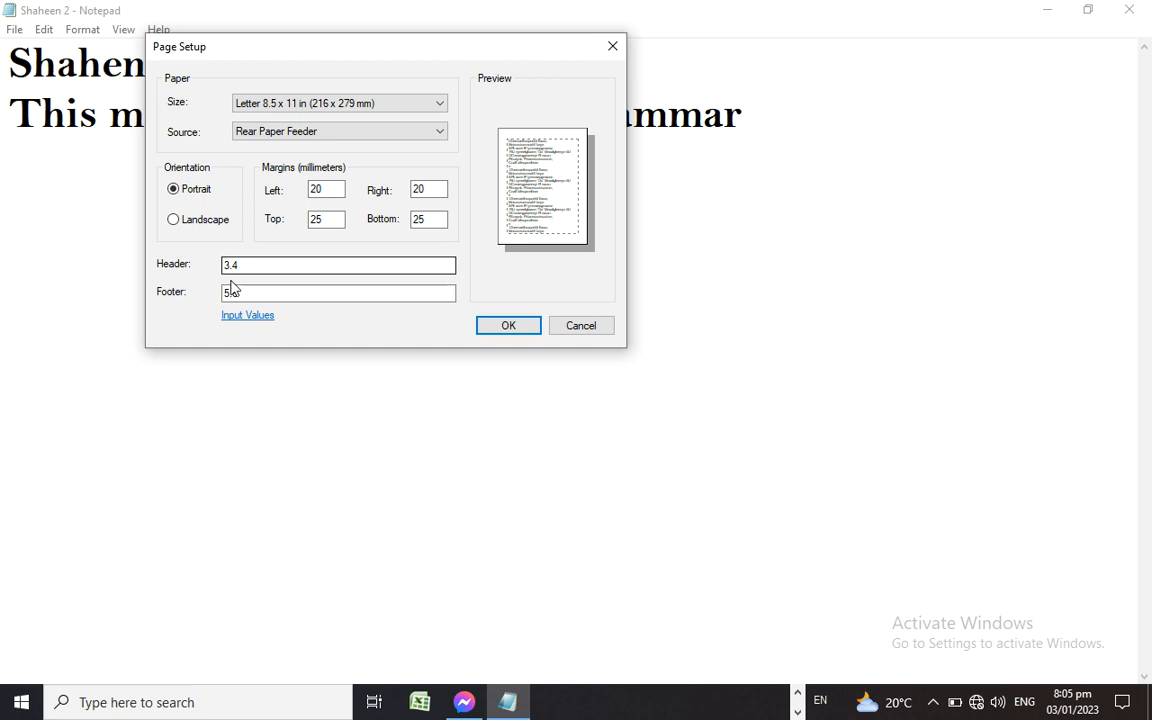
Clear the header and footer values in the page setup
click(259, 266)
drag(259, 266, 226, 296)
key(BackSpace)
click(254, 296)
key(BackSpace)
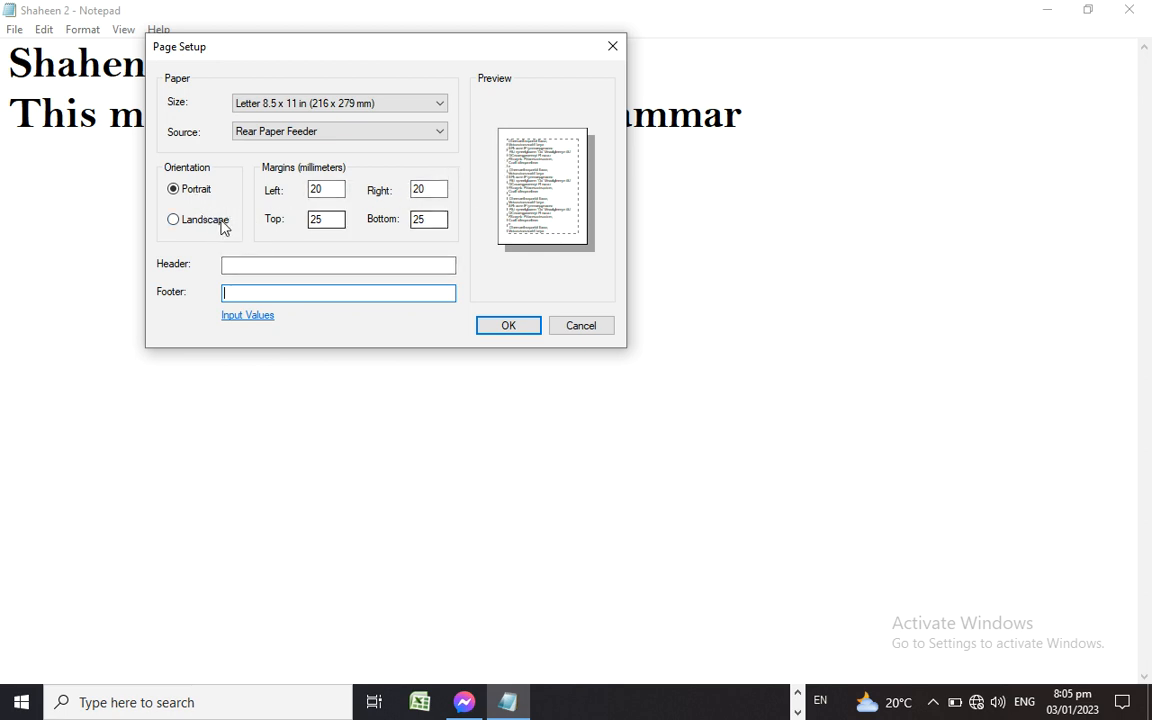
Try landscape orientation, return to portrait, and apply A4 210 x 297 mm paper with the Rear Paper Feeder as source
click(181, 222)
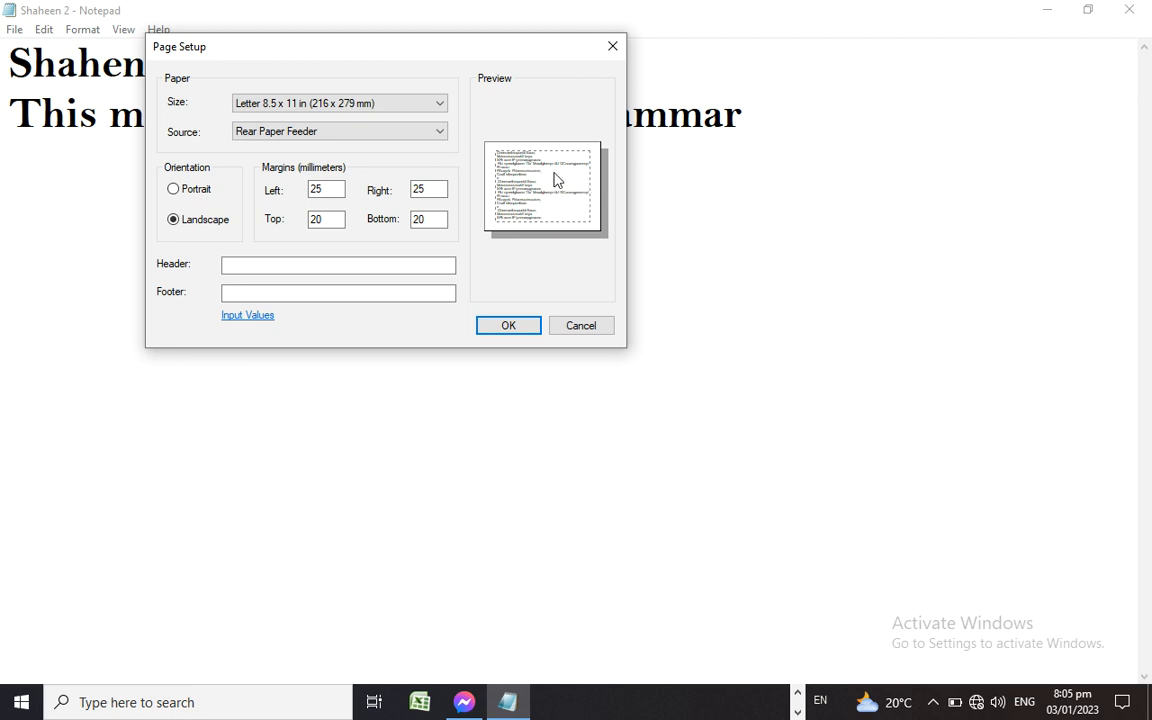
click(179, 190)
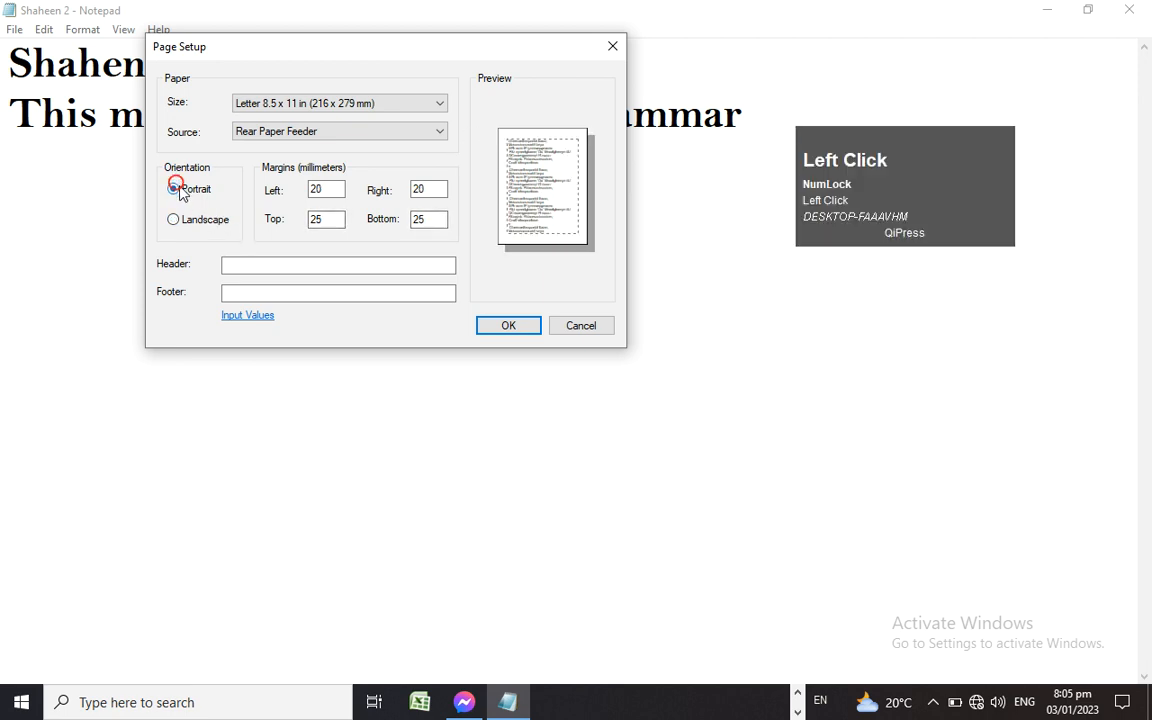
click(377, 106)
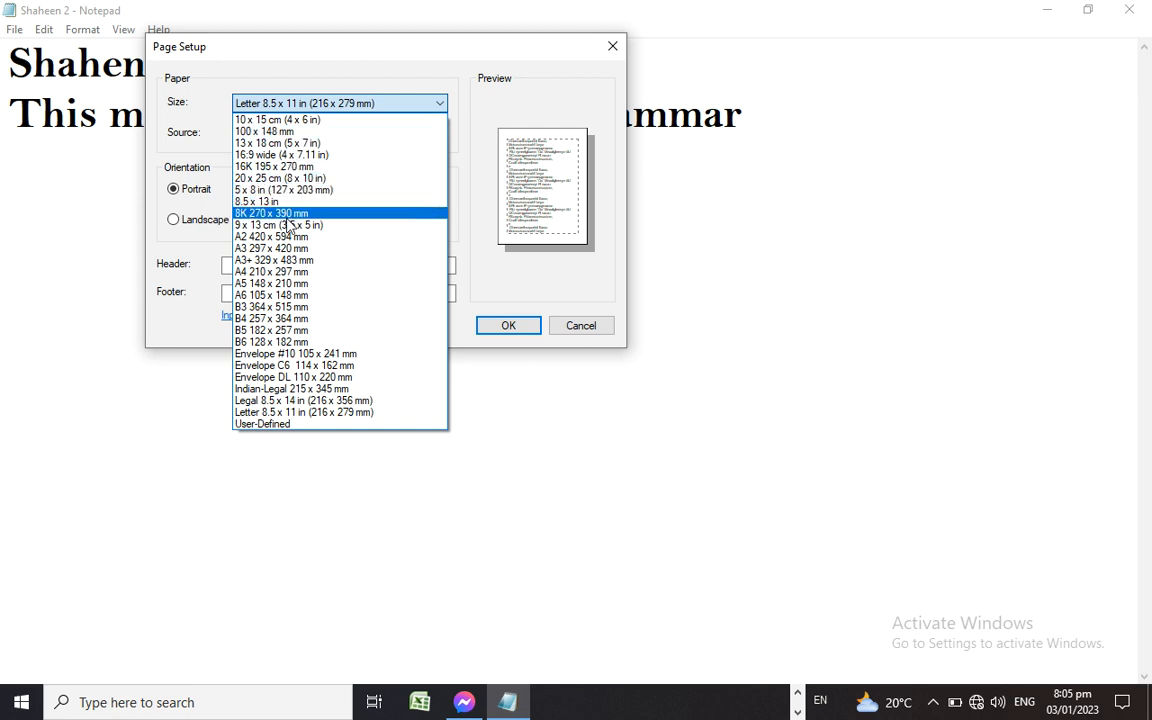
click(283, 271)
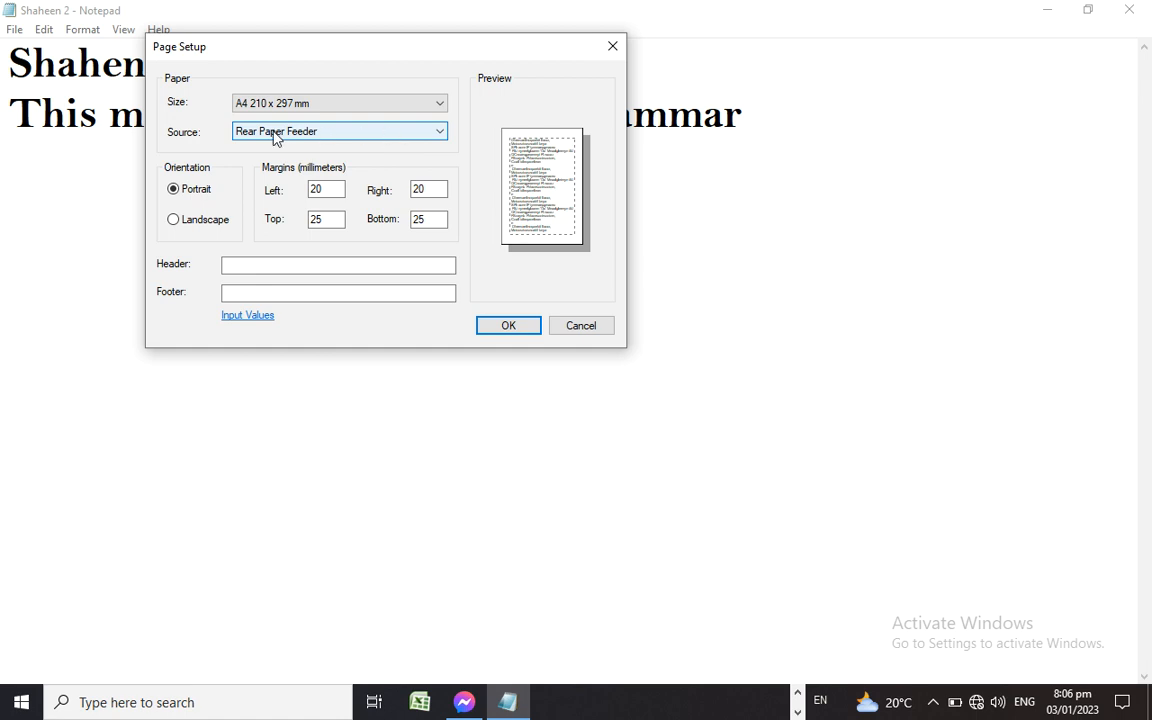
click(345, 133)
click(355, 132)
click(522, 329)
Bring up the print dialog, try raising and lowering the number of copies, and close it without printing
click(15, 29)
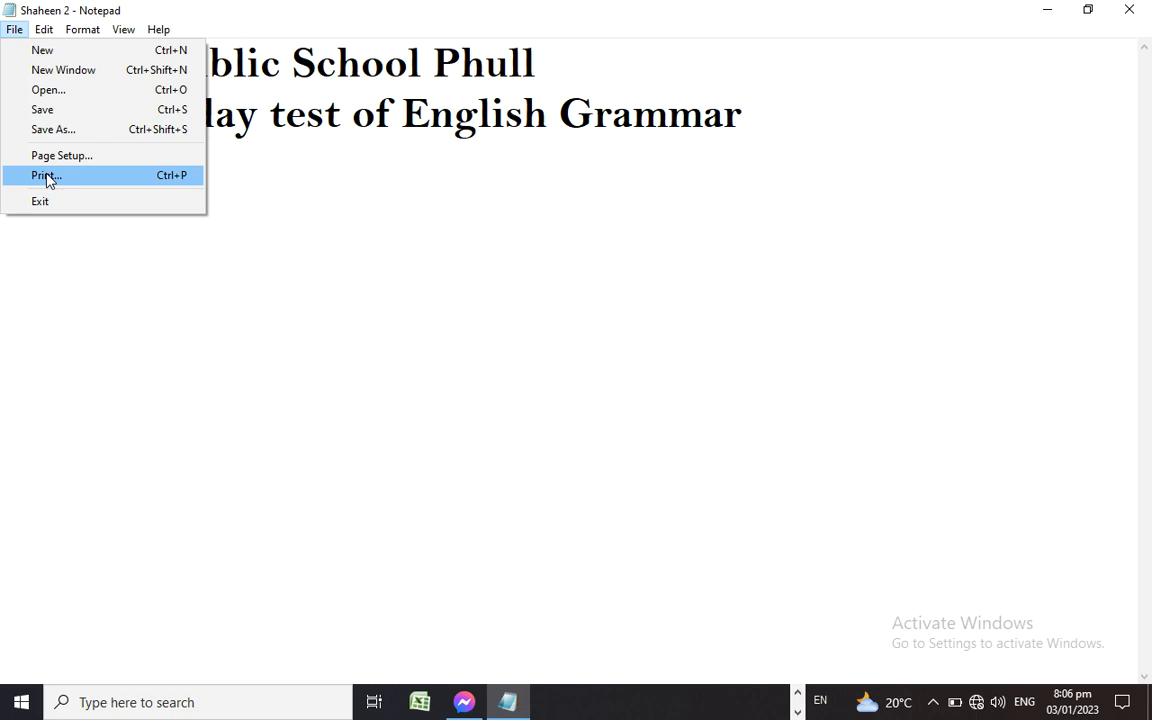
click(345, 176)
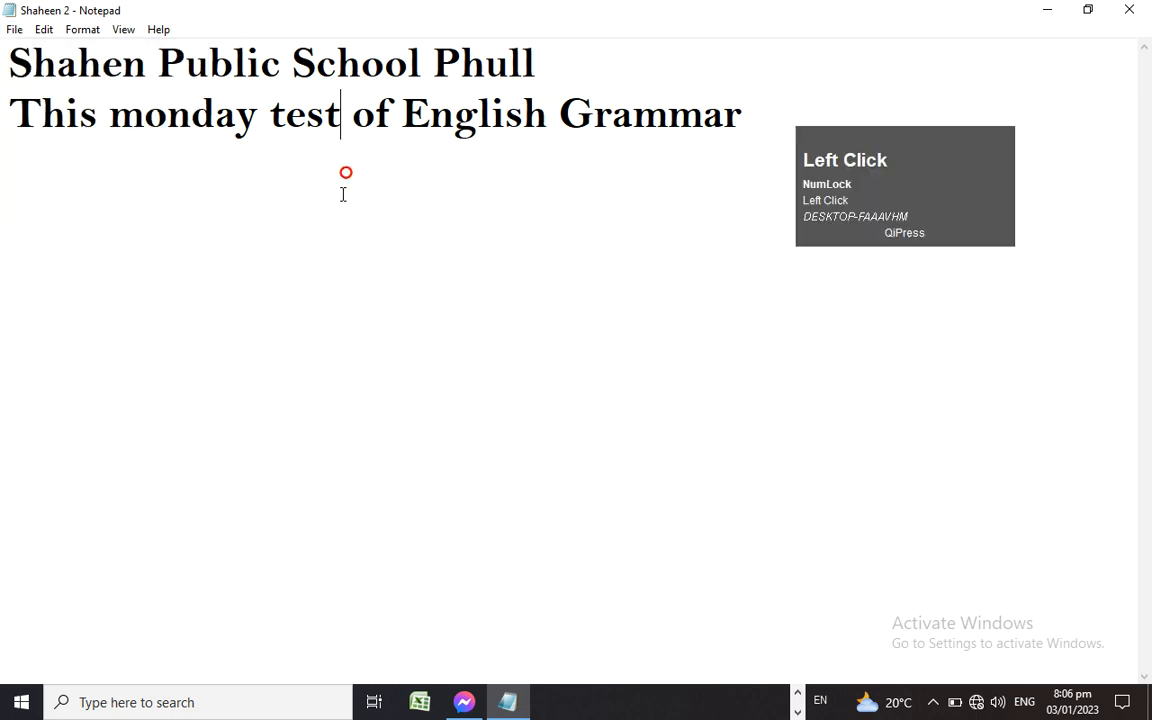
click(14, 29)
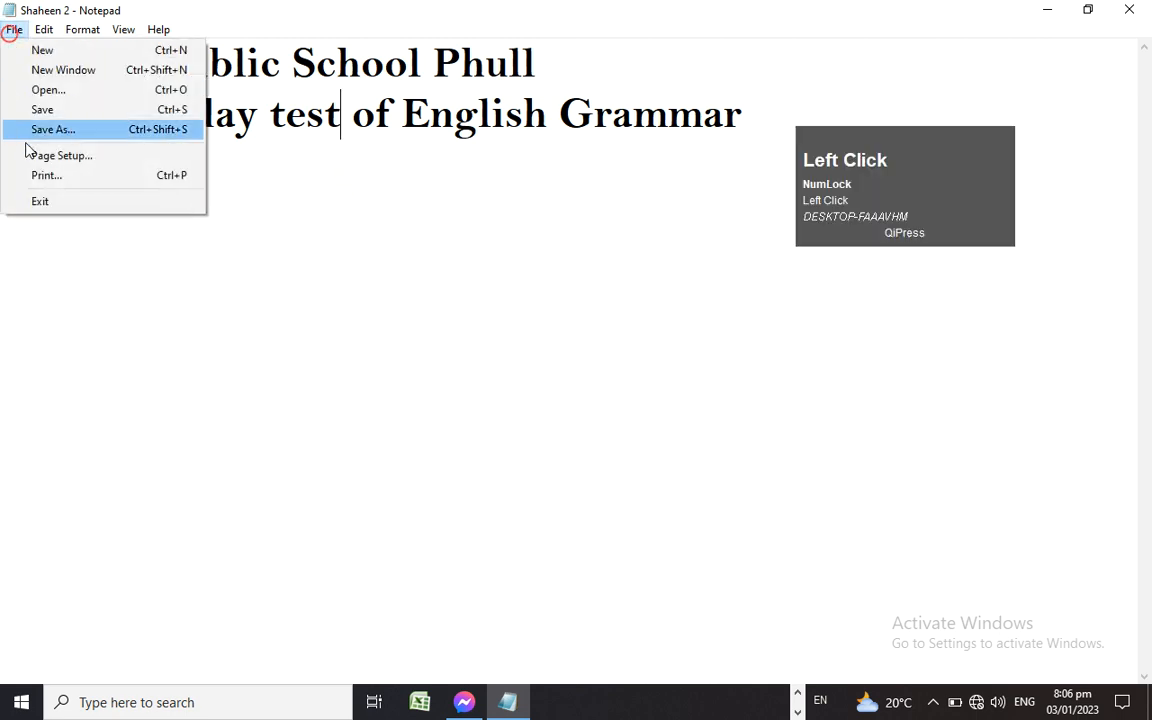
click(44, 175)
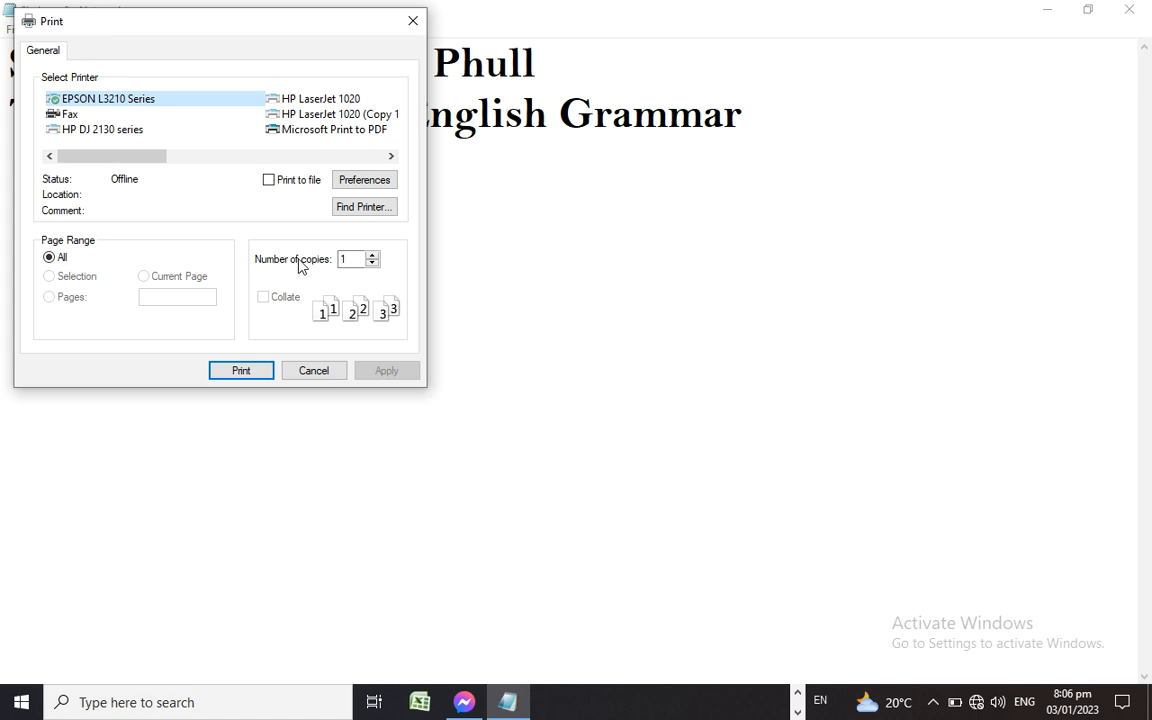
click(372, 256)
click(372, 263)
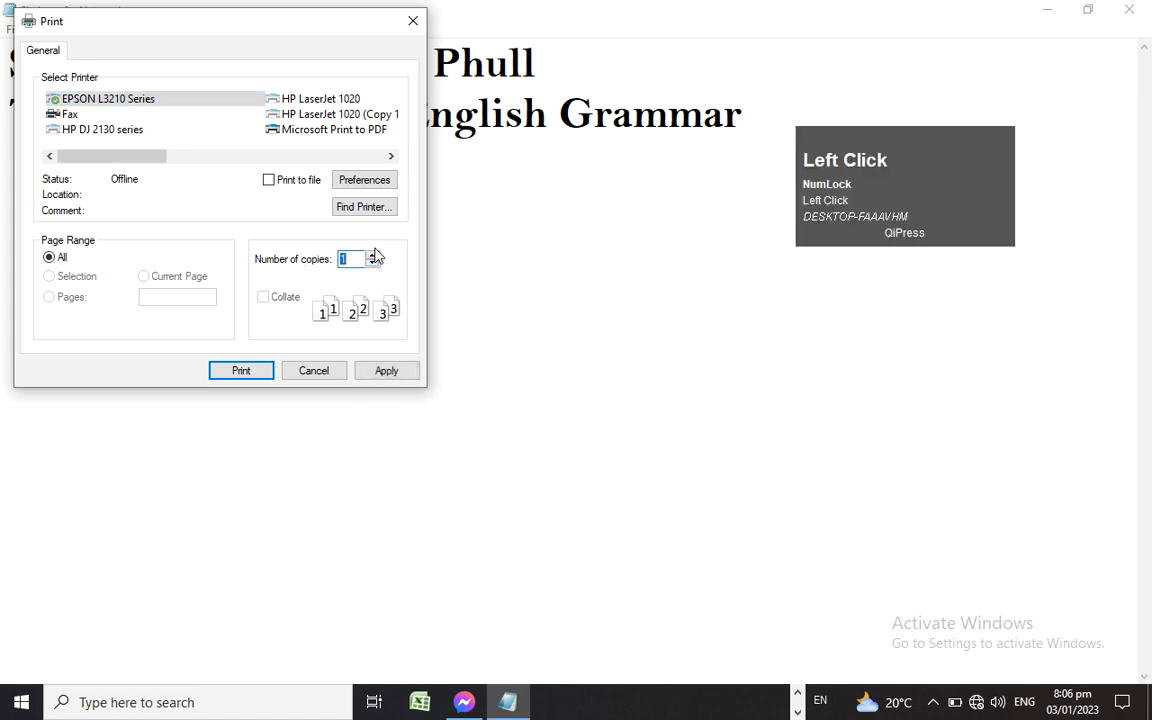
click(373, 255)
click(372, 256)
click(372, 264)
click(372, 264)
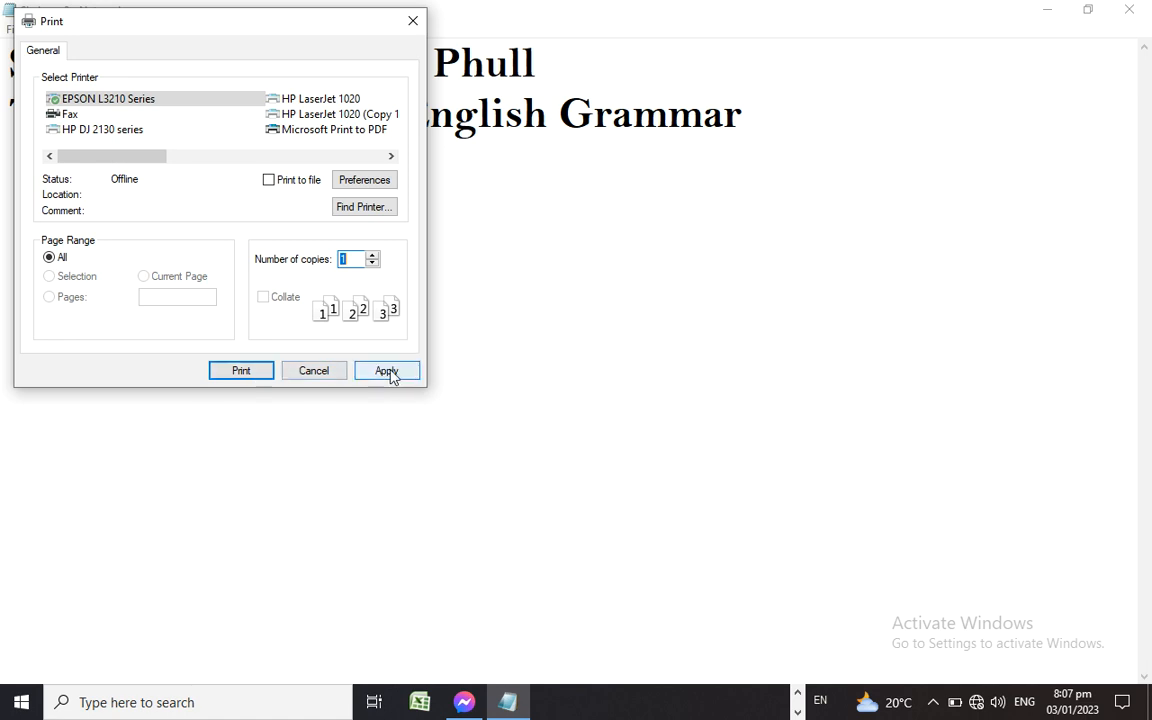
click(412, 20)
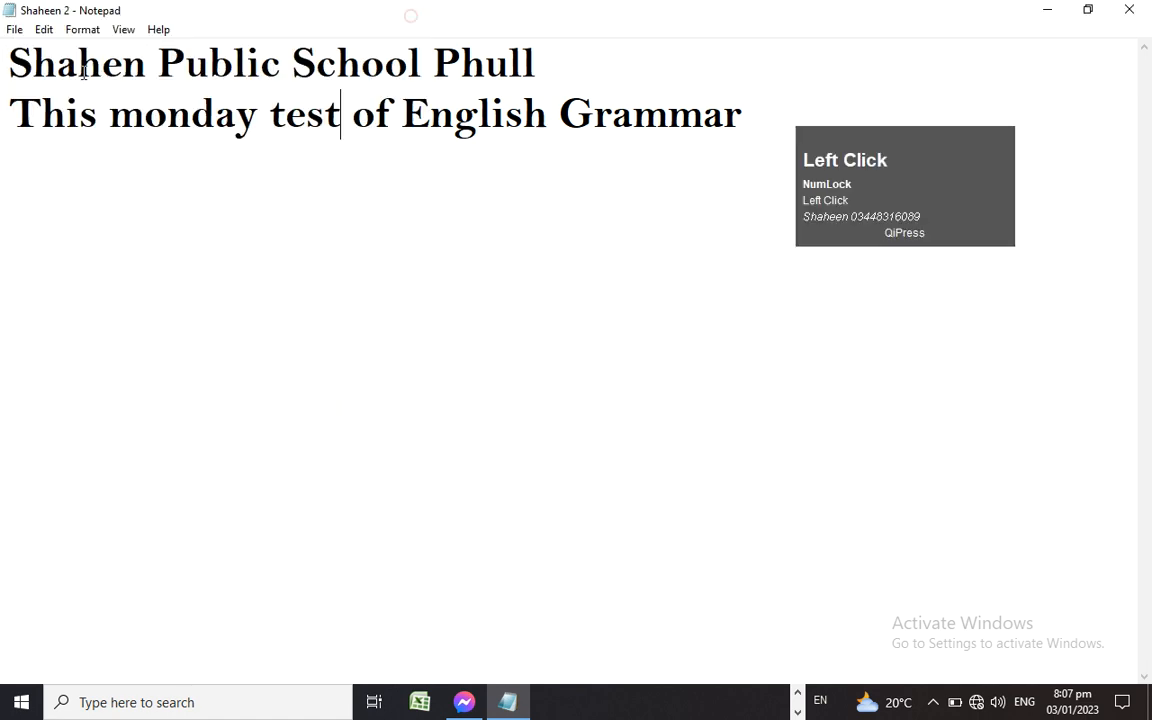
Exit the document and reopen Shaheen 2 from the Desktop in a maximized window
click(10, 31)
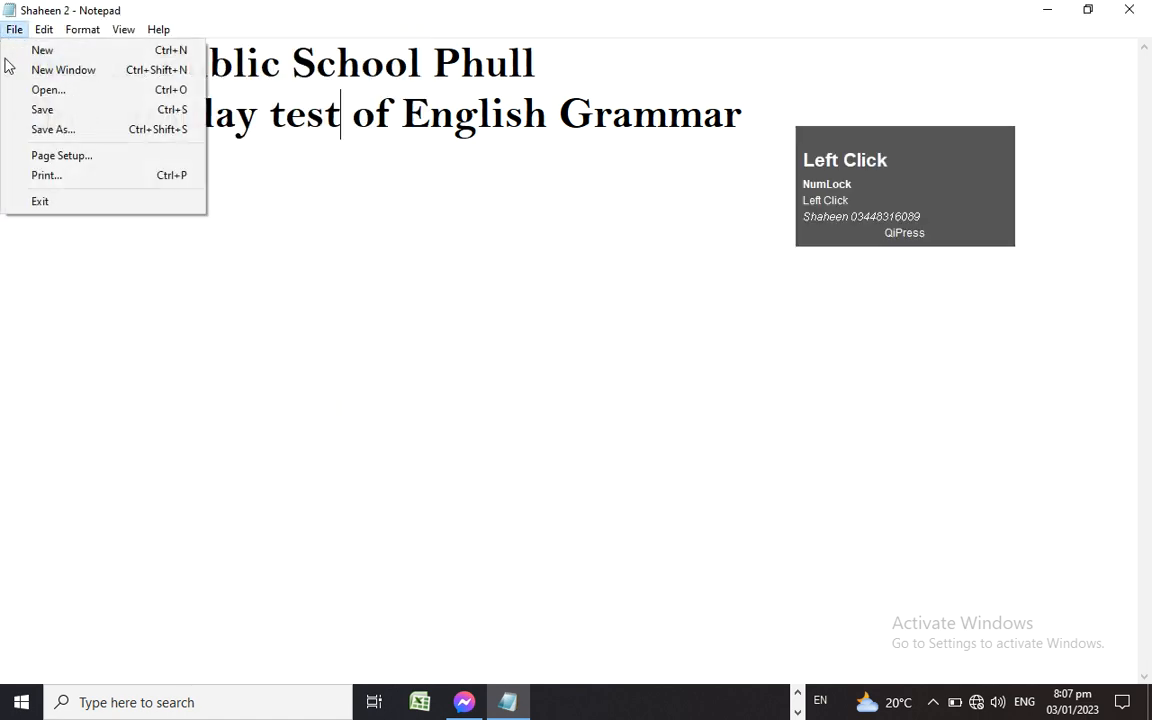
click(63, 204)
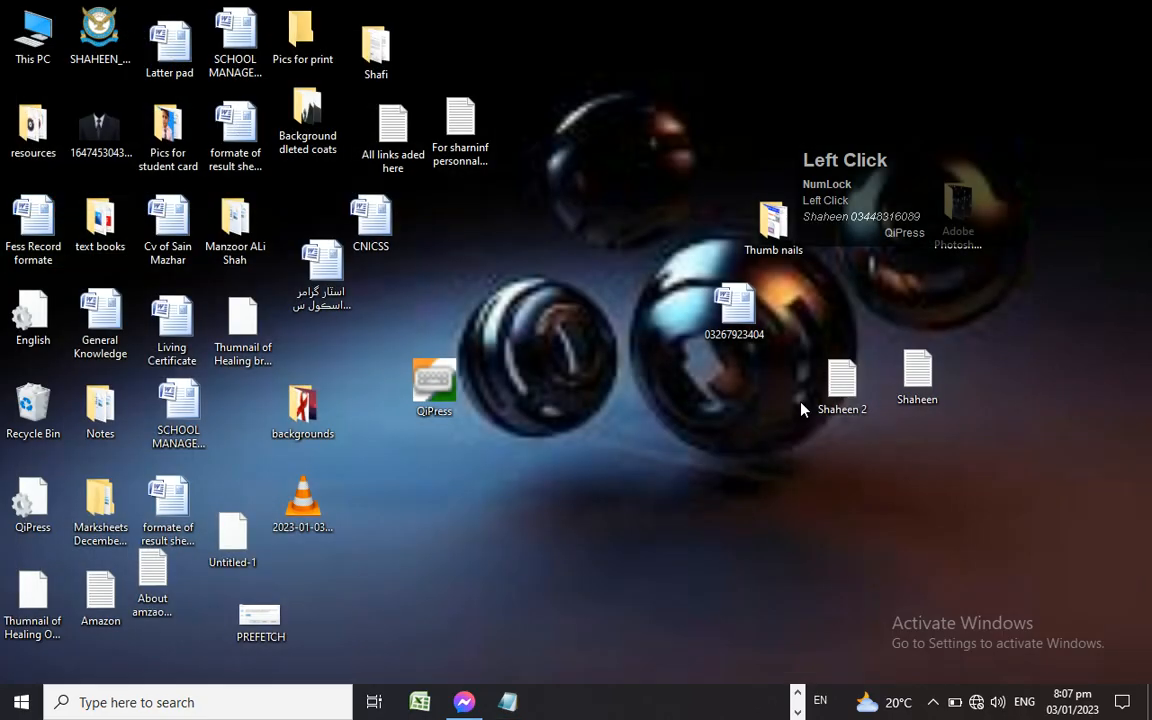
double_click(844, 385)
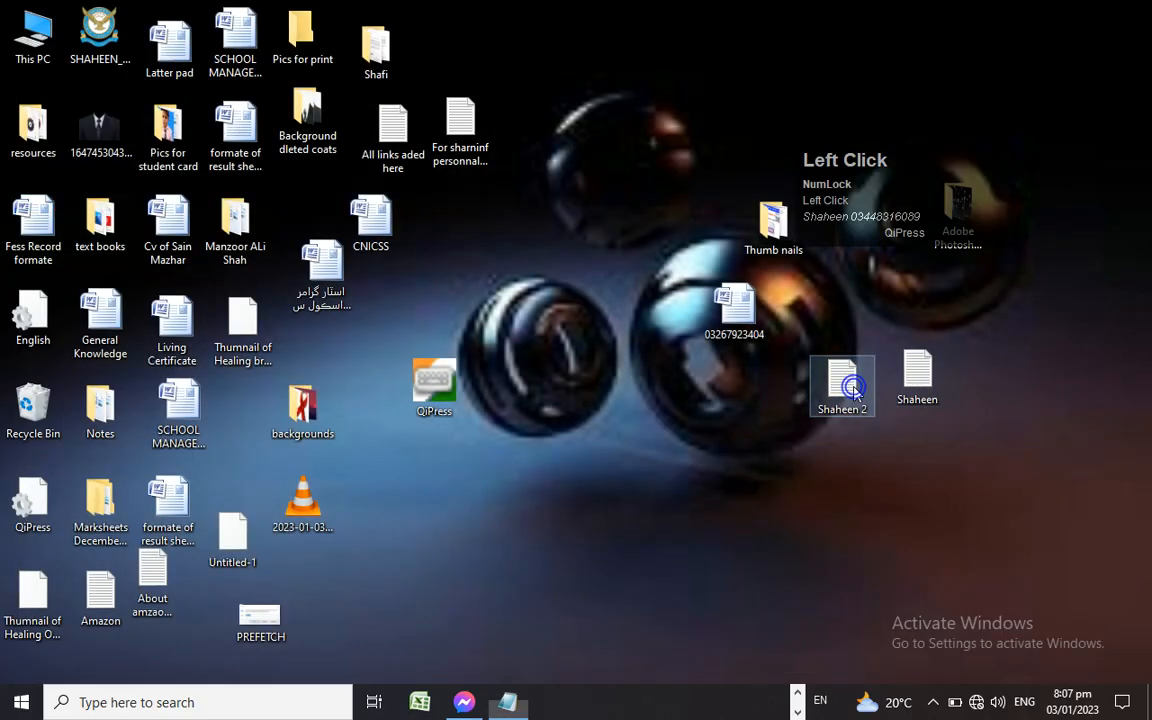
click(549, 124)
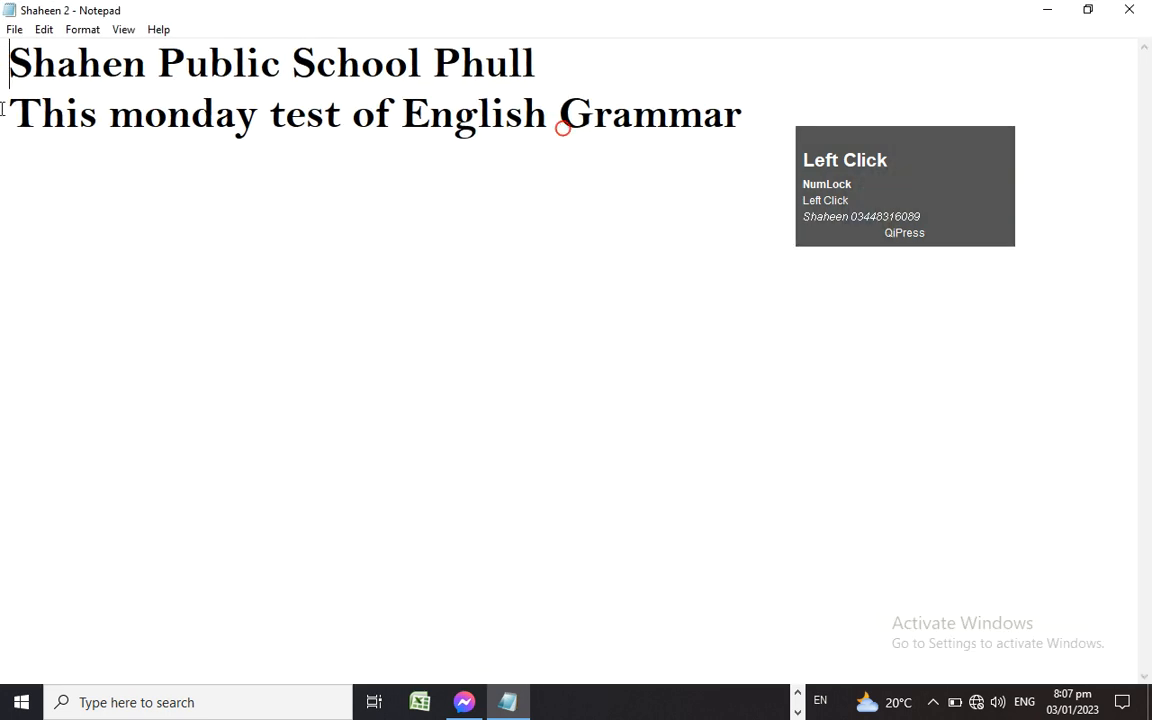
click(45, 29)
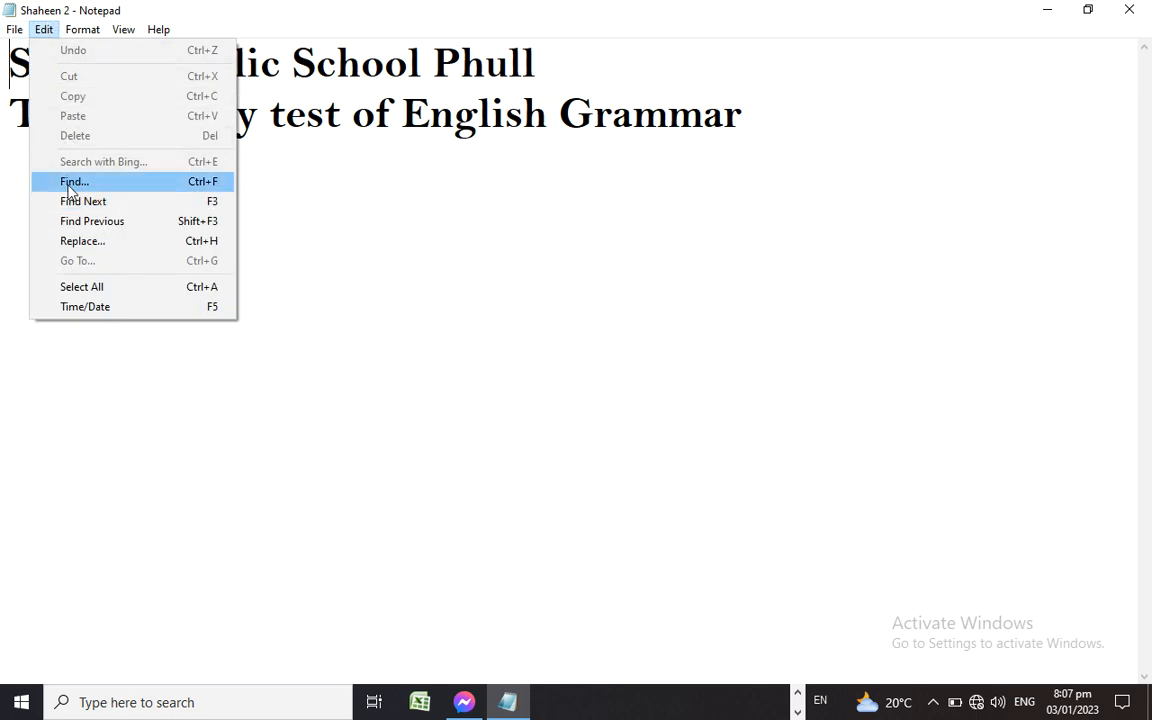
click(263, 66)
drag(283, 62, 158, 64)
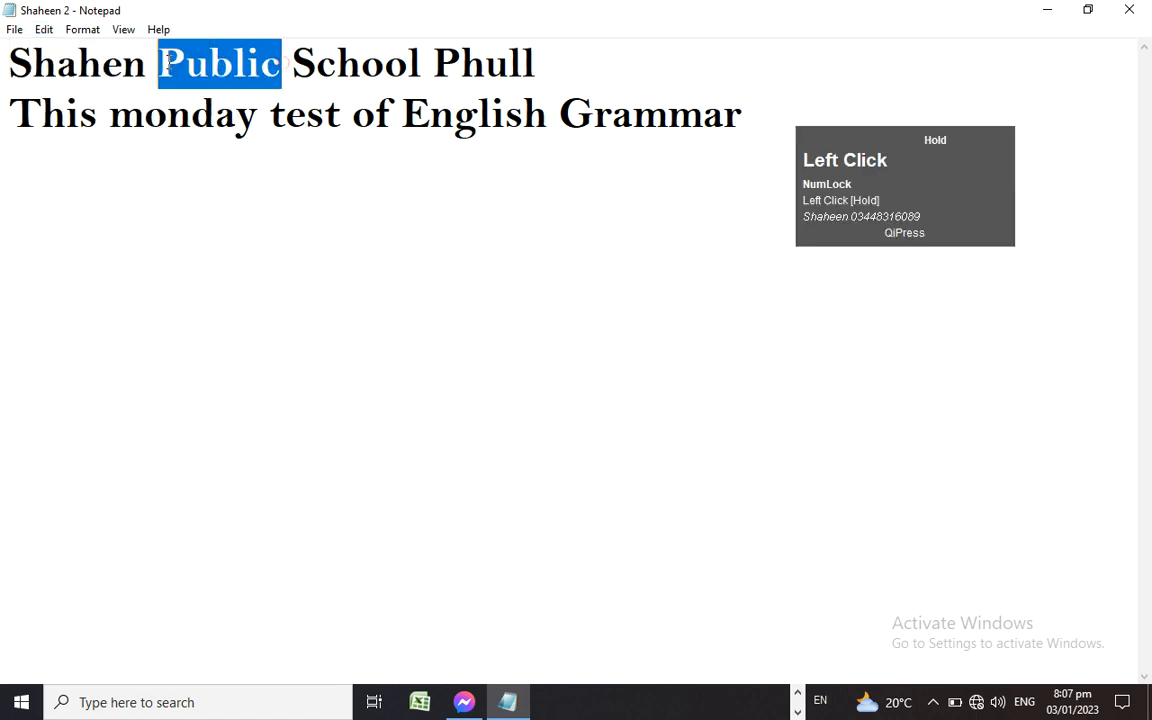
click(43, 30)
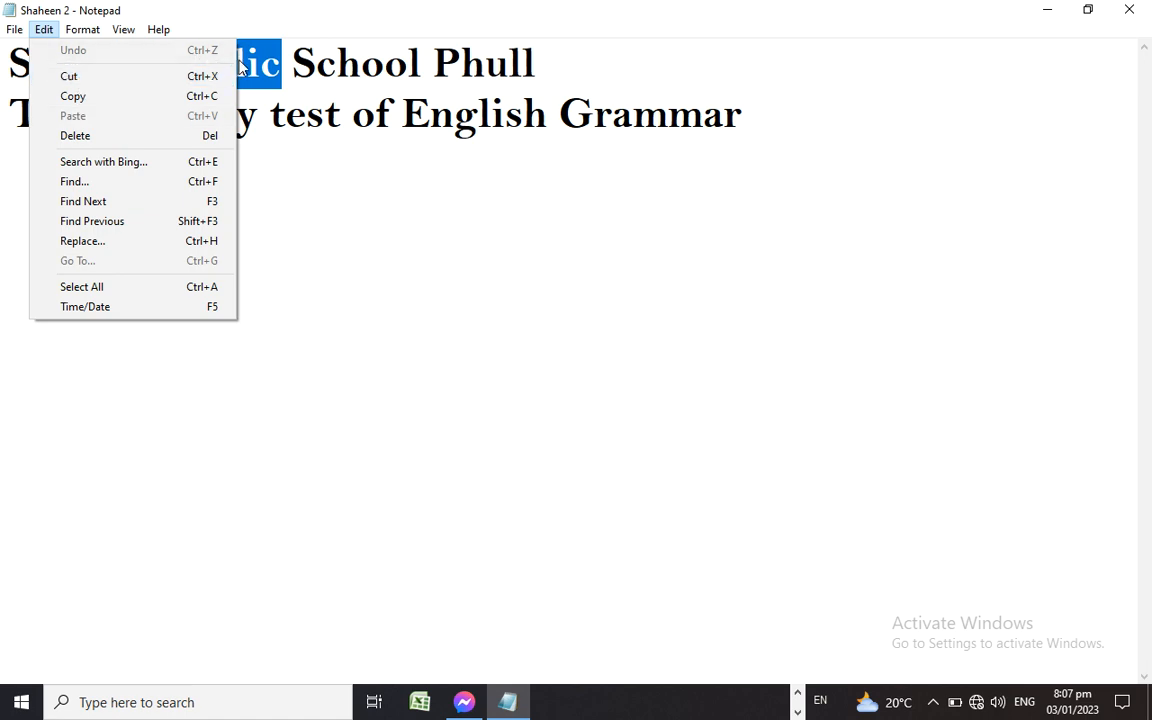
Cut the word "Phull" from the end of the first line and paste it on a new third line
drag(535, 62, 435, 62)
click(43, 30)
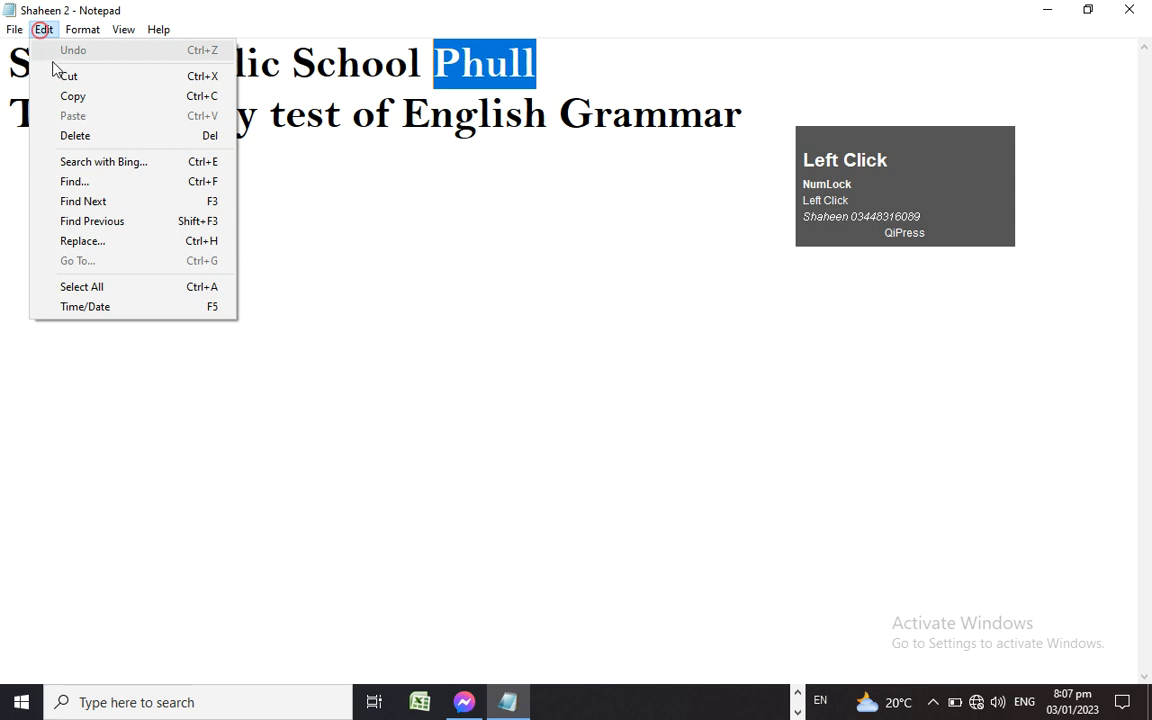
click(60, 74)
click(75, 176)
click(744, 117)
key(Return)
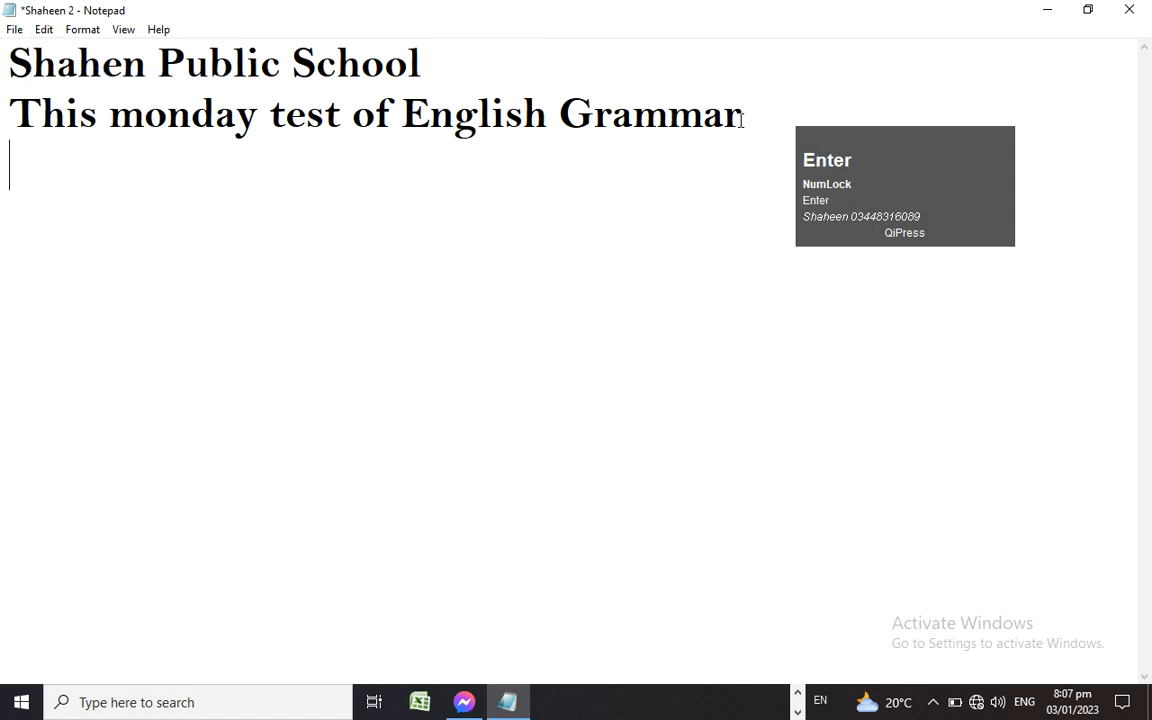
click(44, 30)
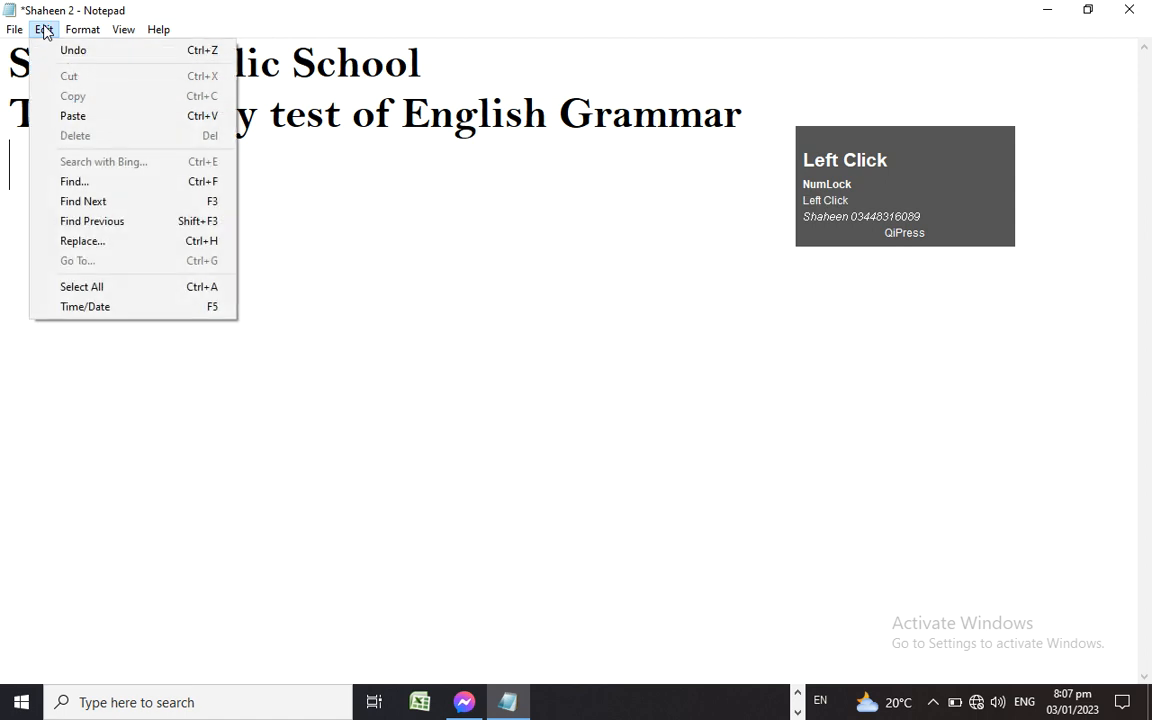
click(82, 116)
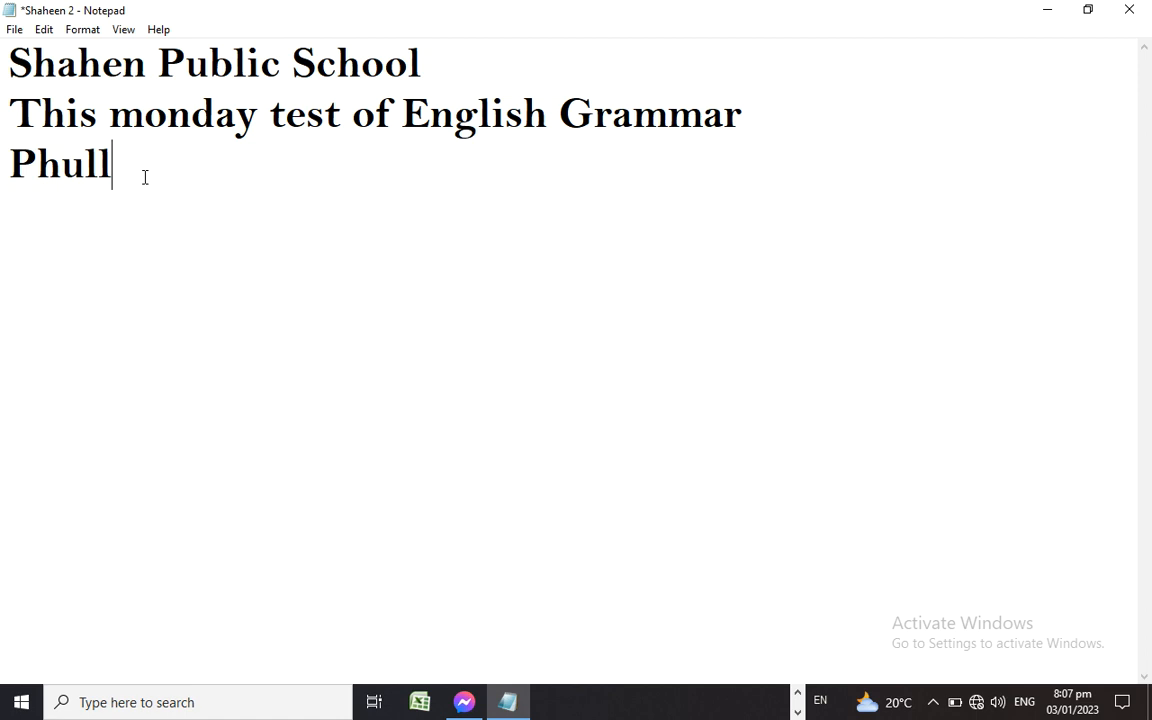
Copy "Phull" from the third line and paste it at the end of the first line after "School"
drag(115, 162, 6, 164)
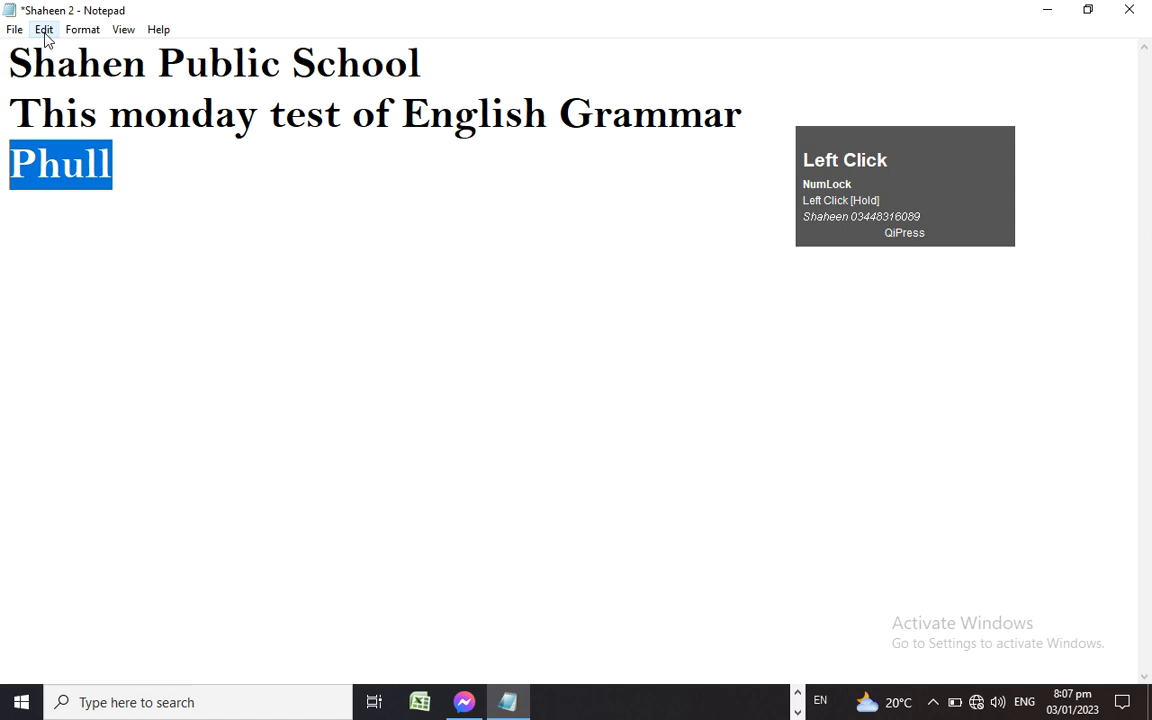
click(117, 193)
drag(115, 166, 8, 166)
click(44, 29)
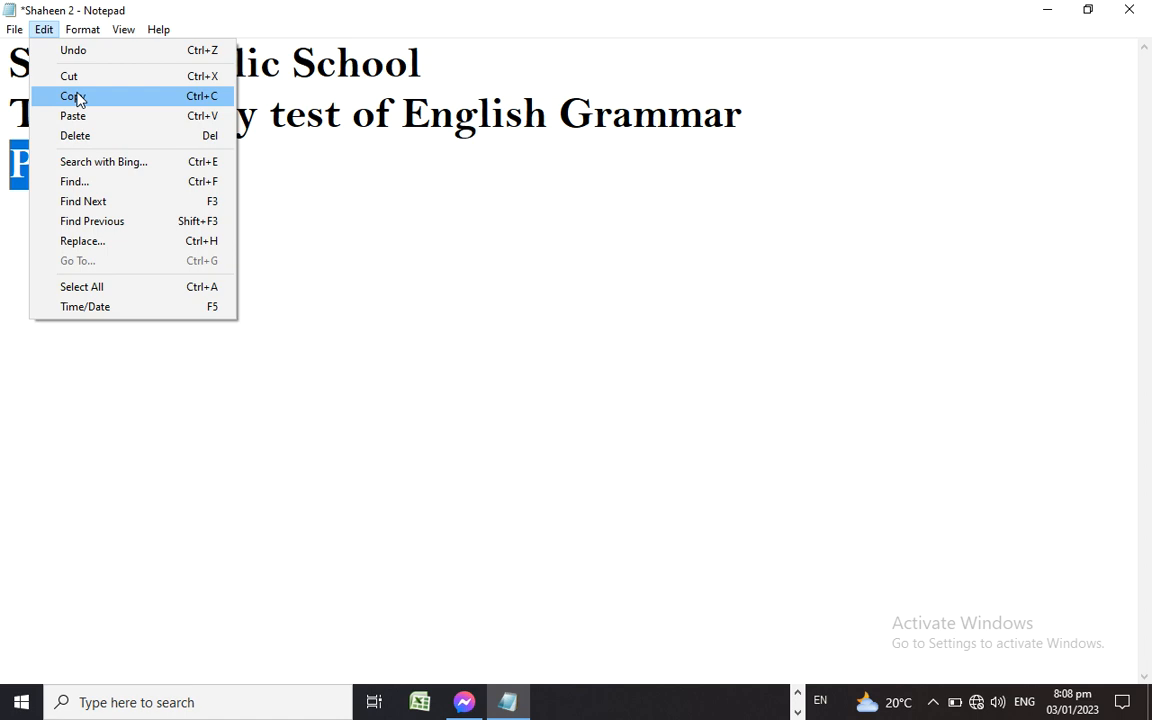
click(77, 97)
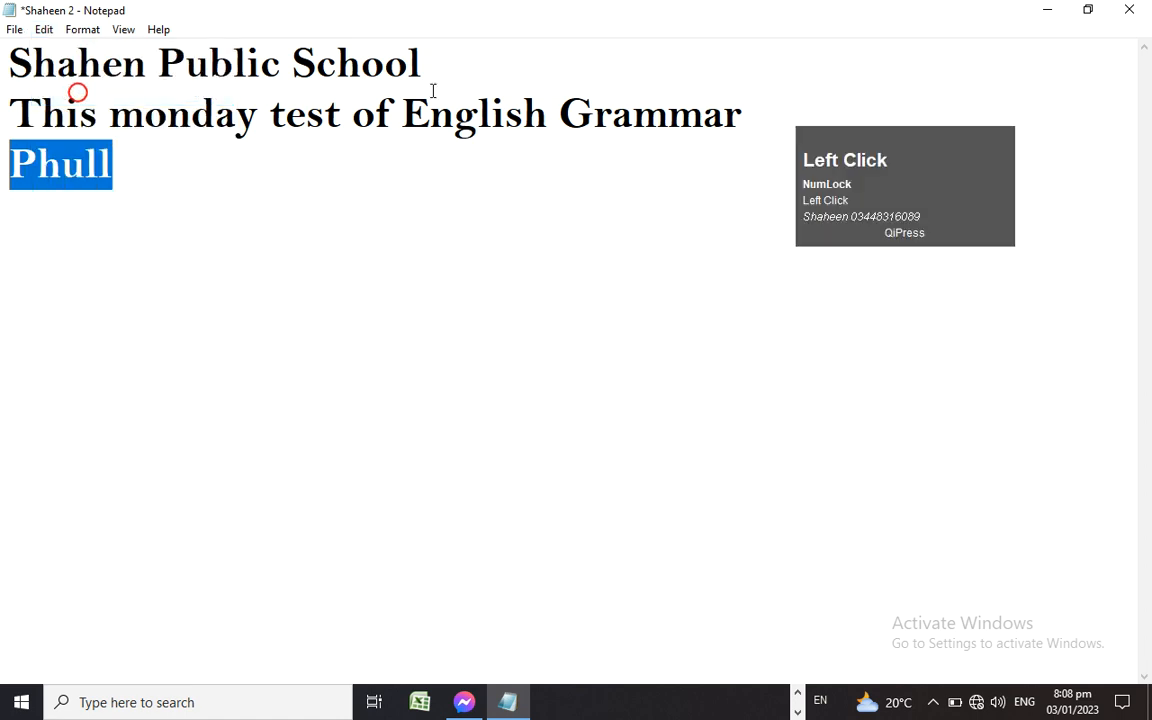
click(481, 64)
click(44, 29)
click(63, 108)
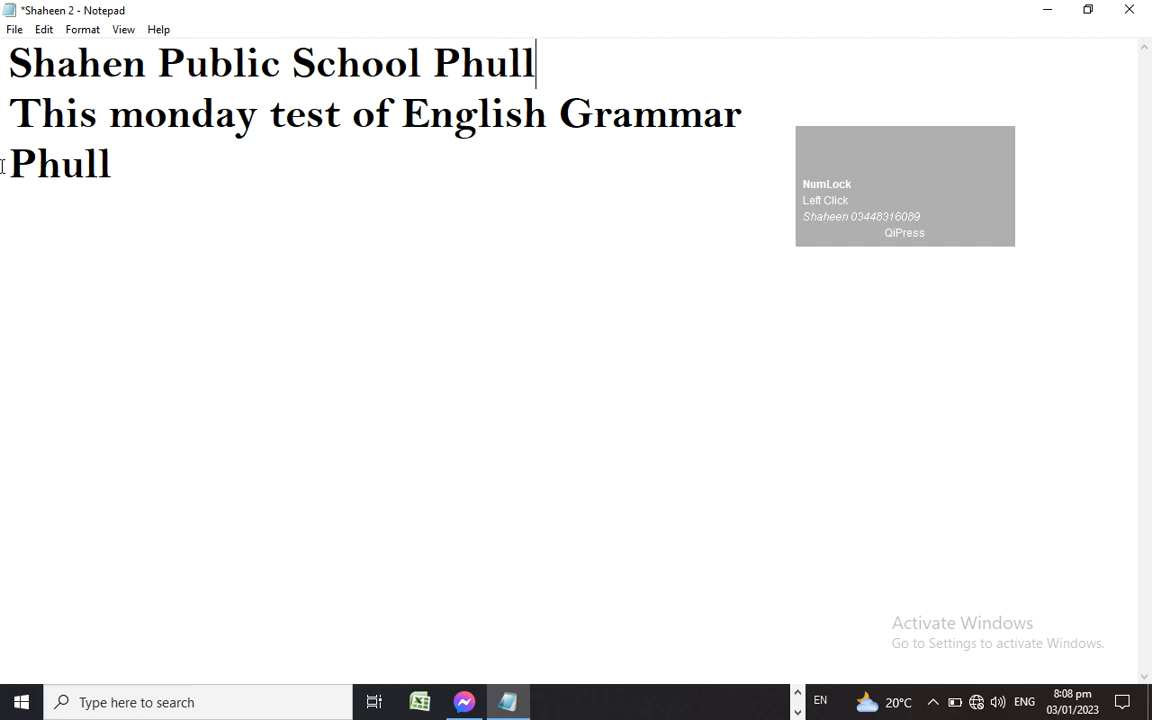
Delete the word "Phull" from the end of the first line
click(44, 29)
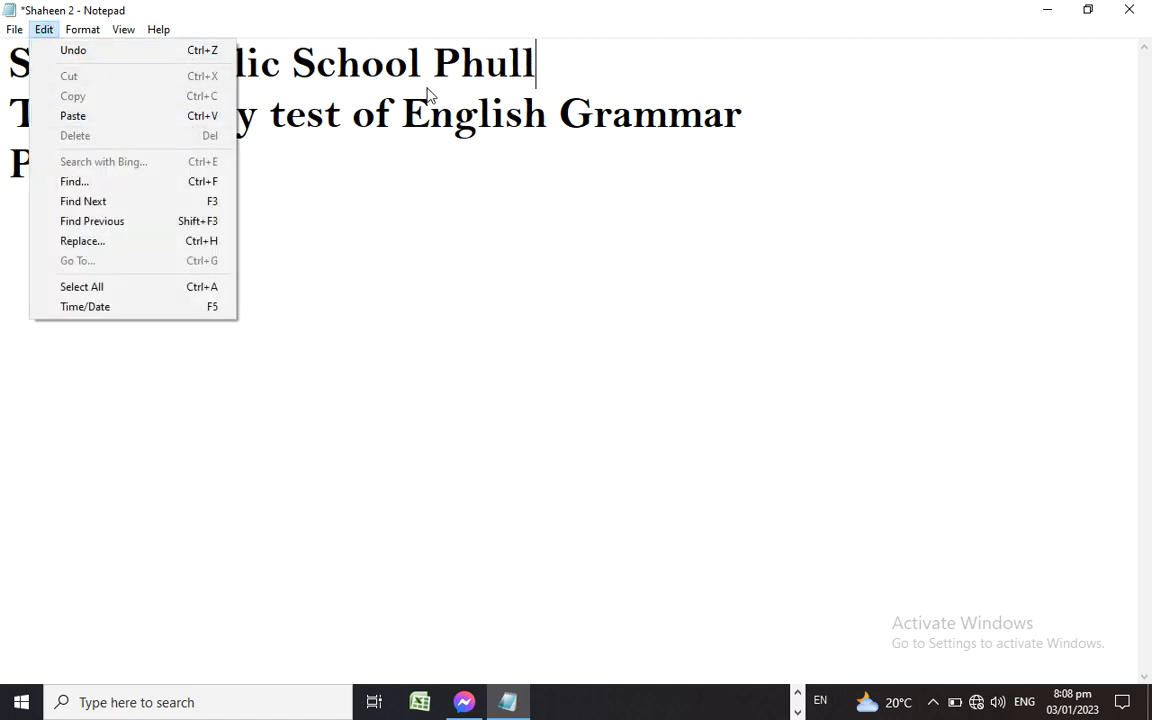
click(495, 110)
drag(537, 66, 427, 66)
click(50, 40)
click(44, 29)
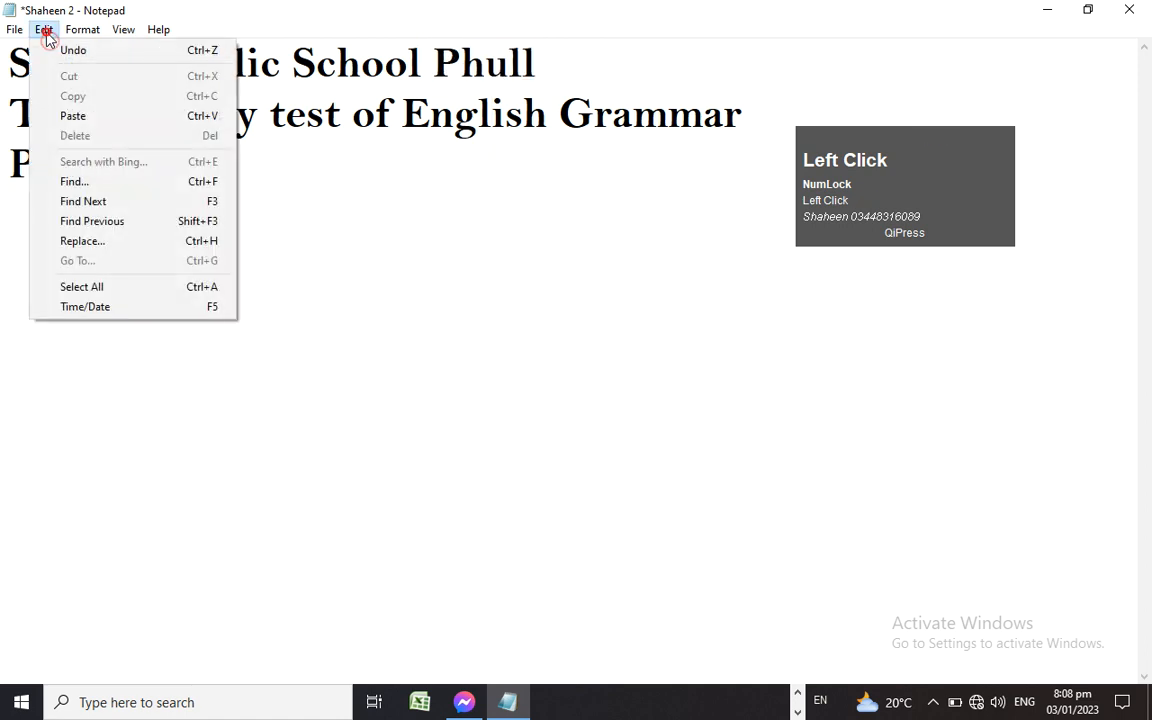
click(448, 64)
drag(448, 64, 543, 63)
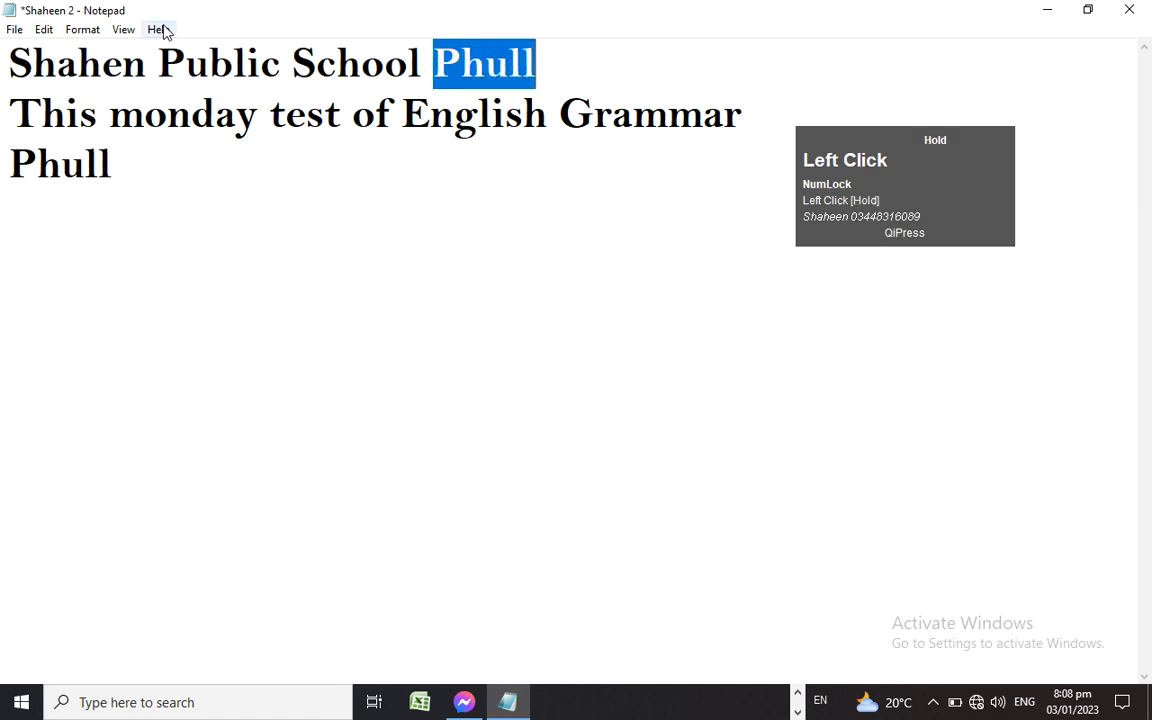
click(44, 29)
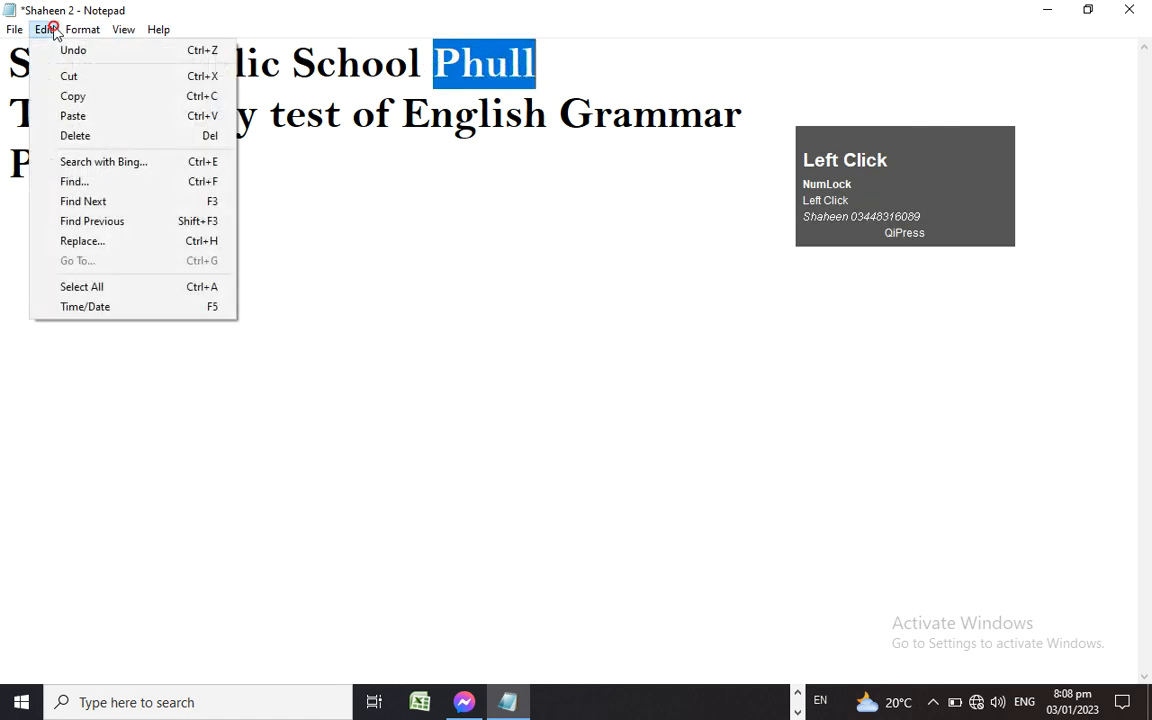
click(85, 138)
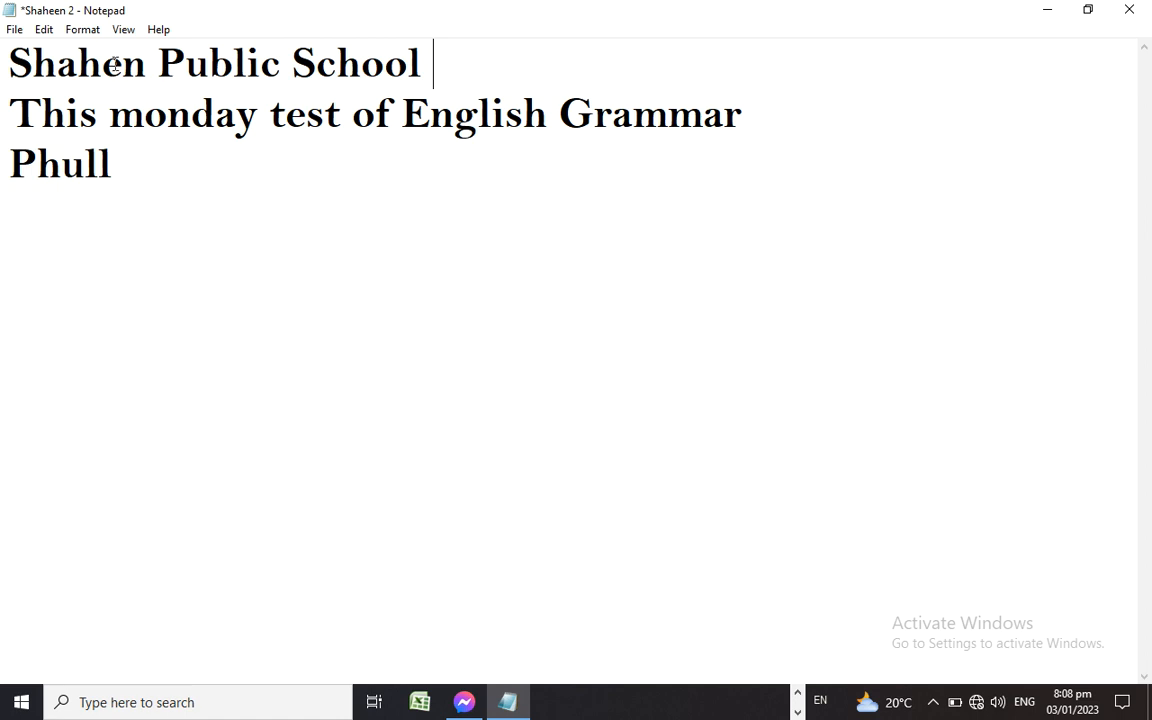
Undo the deletion of "Phull" on the first line and deselect the word
click(45, 31)
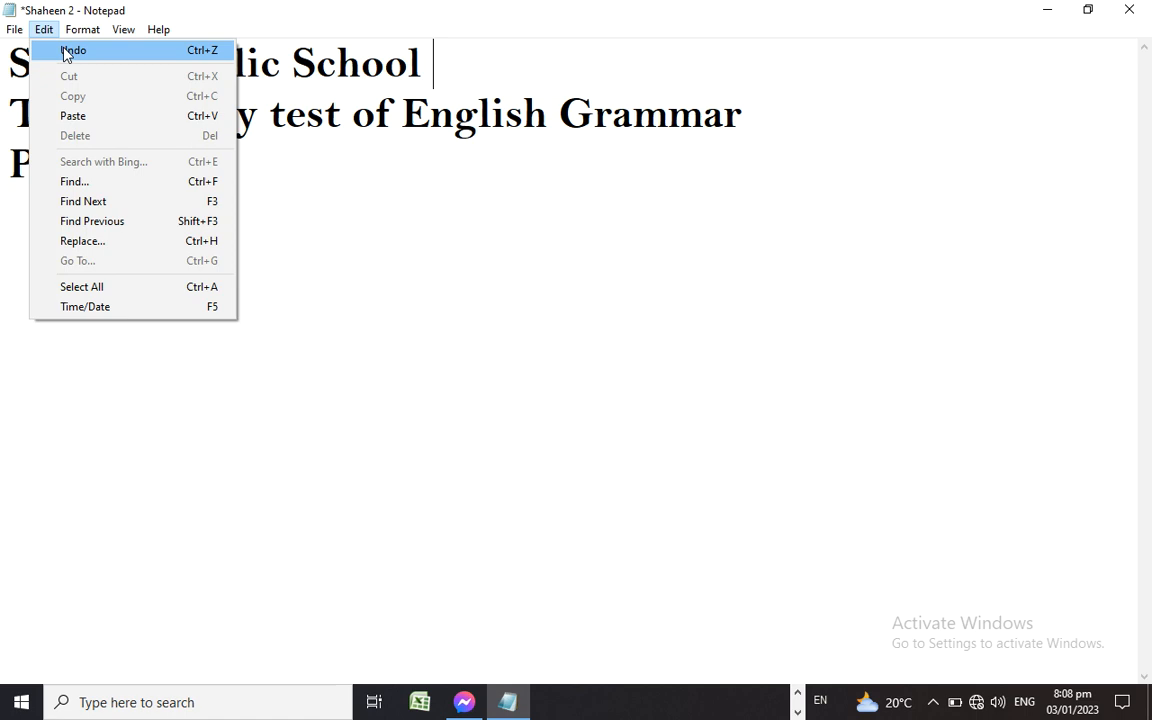
click(65, 52)
click(44, 31)
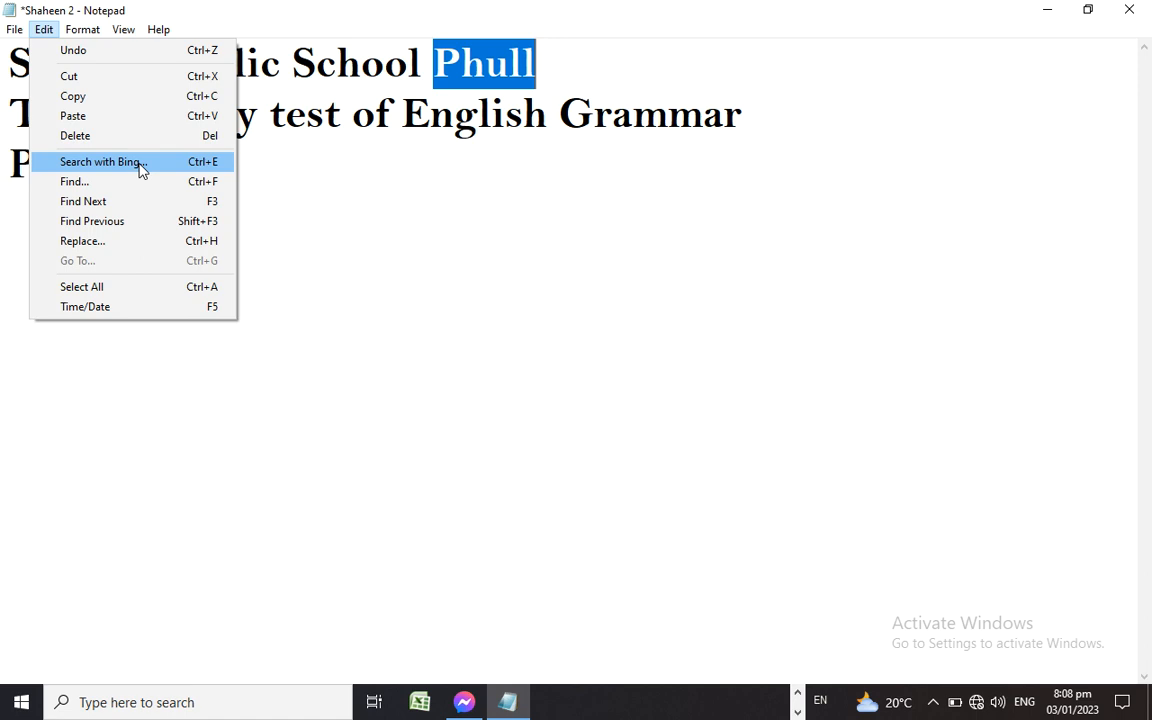
click(376, 120)
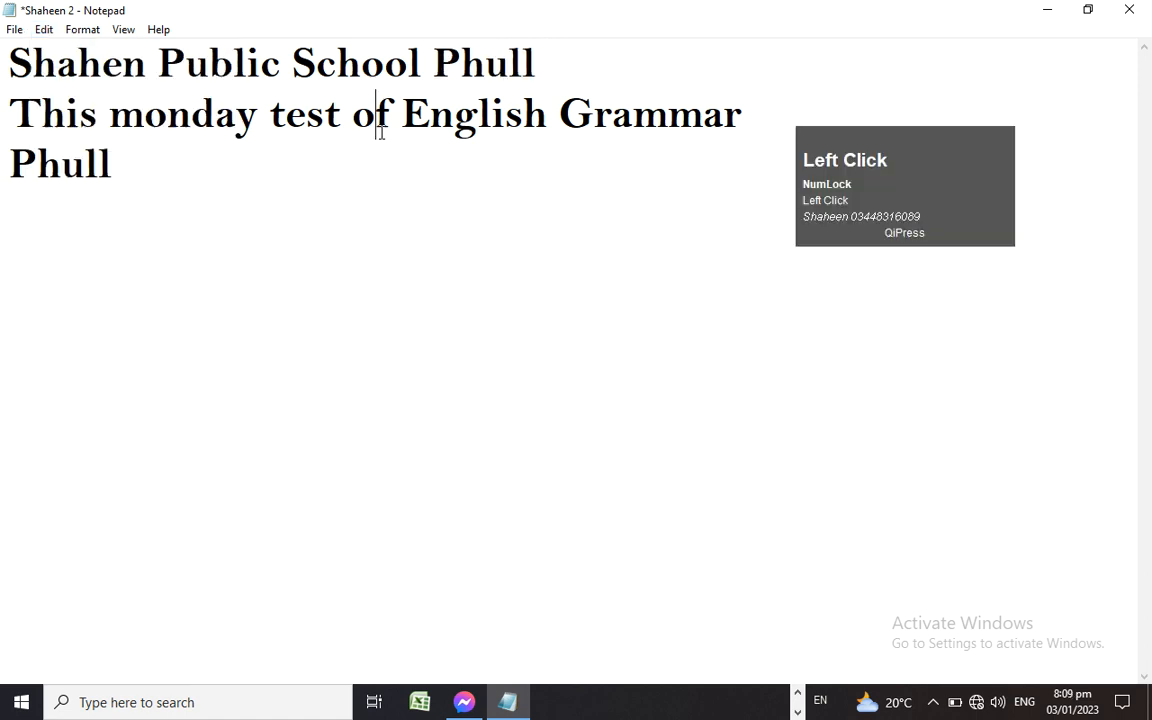
click(44, 29)
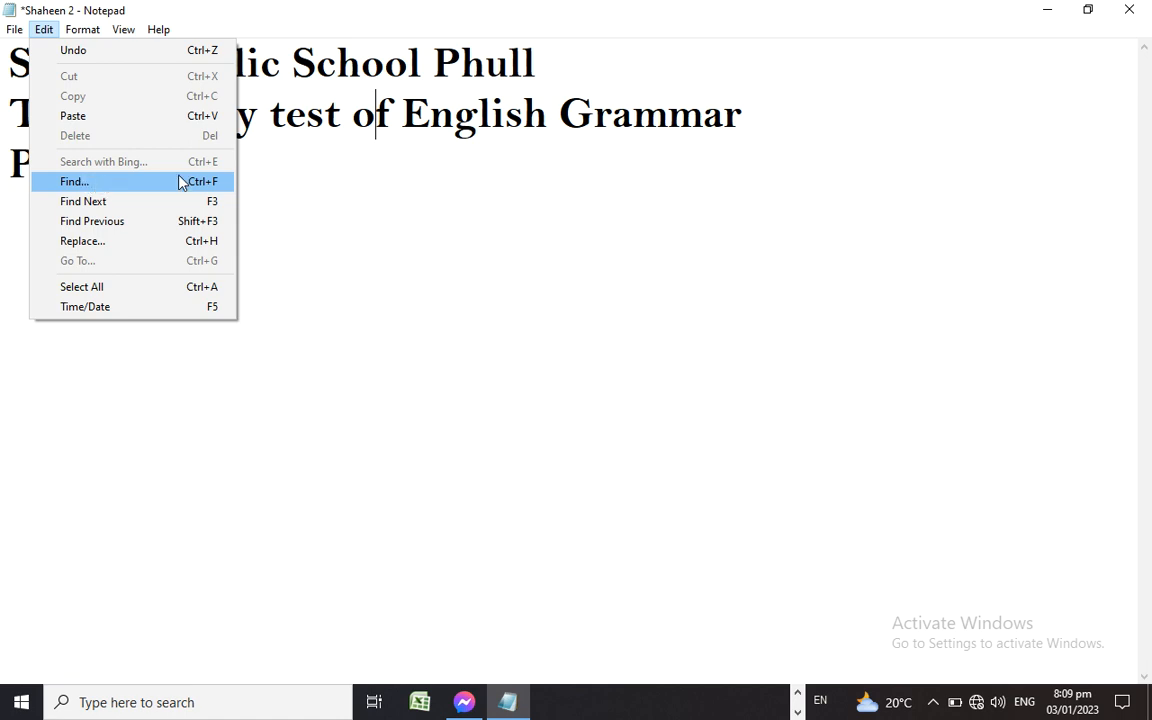
Append "Shaheen Public school Phull" after "Phull" on the third line, separated by a space
click(283, 177)
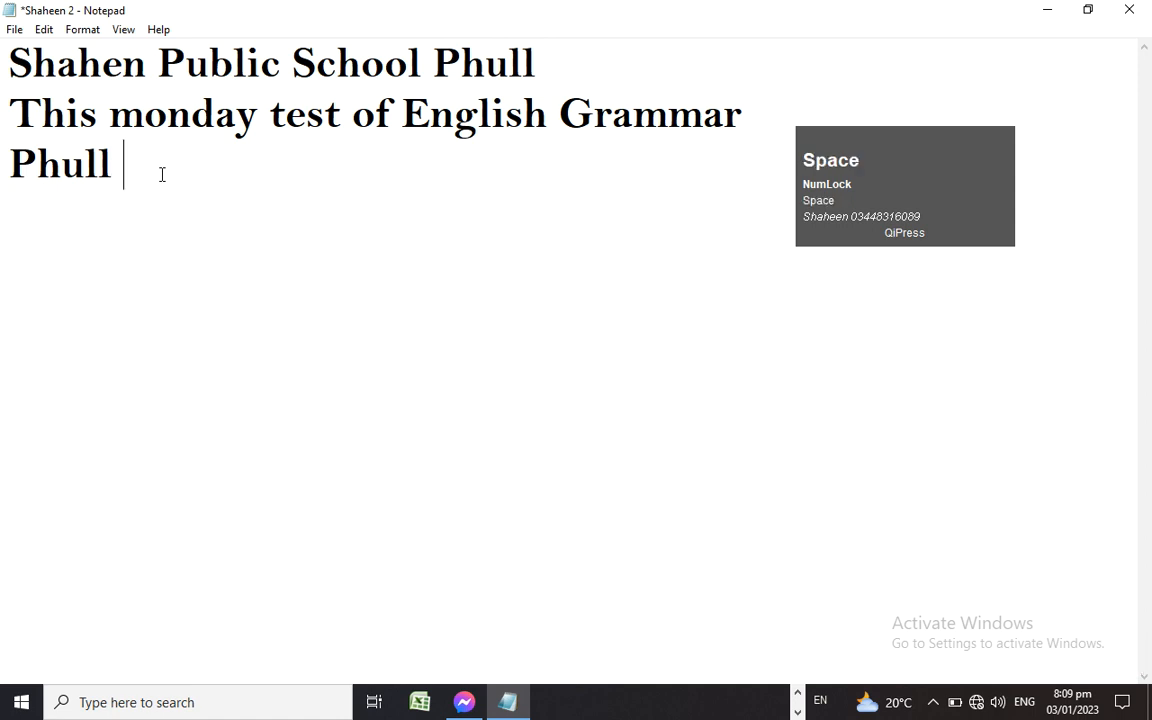
text(Shaheen )
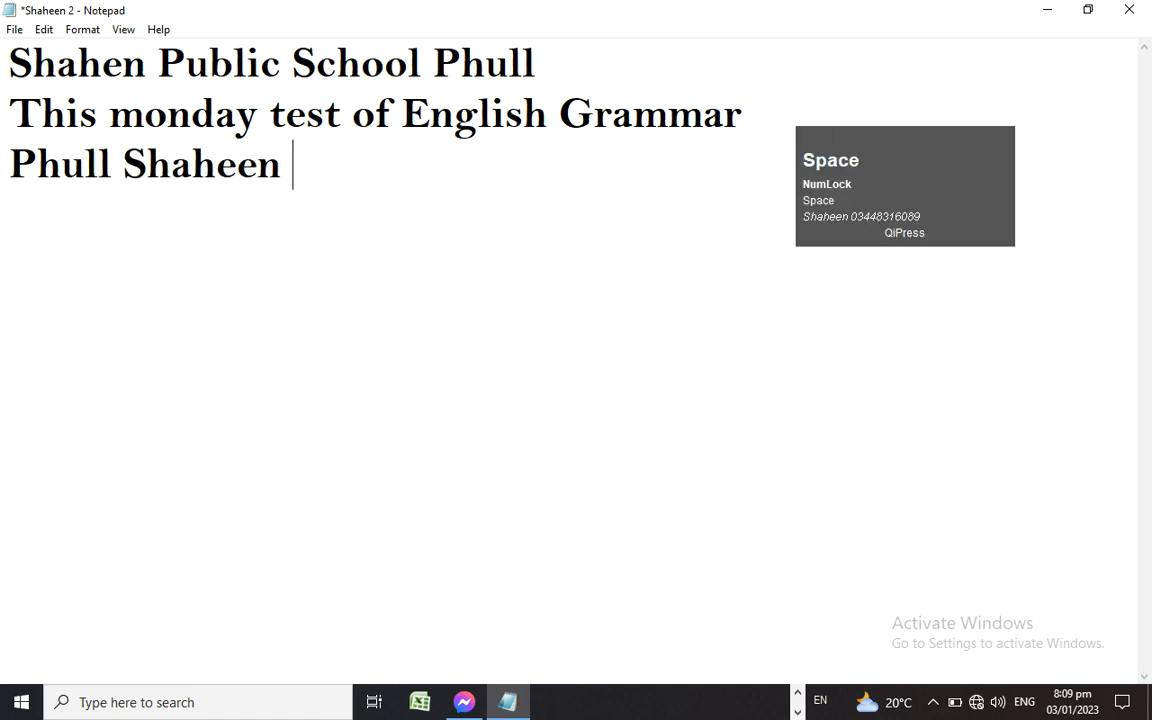
text(Public school P)
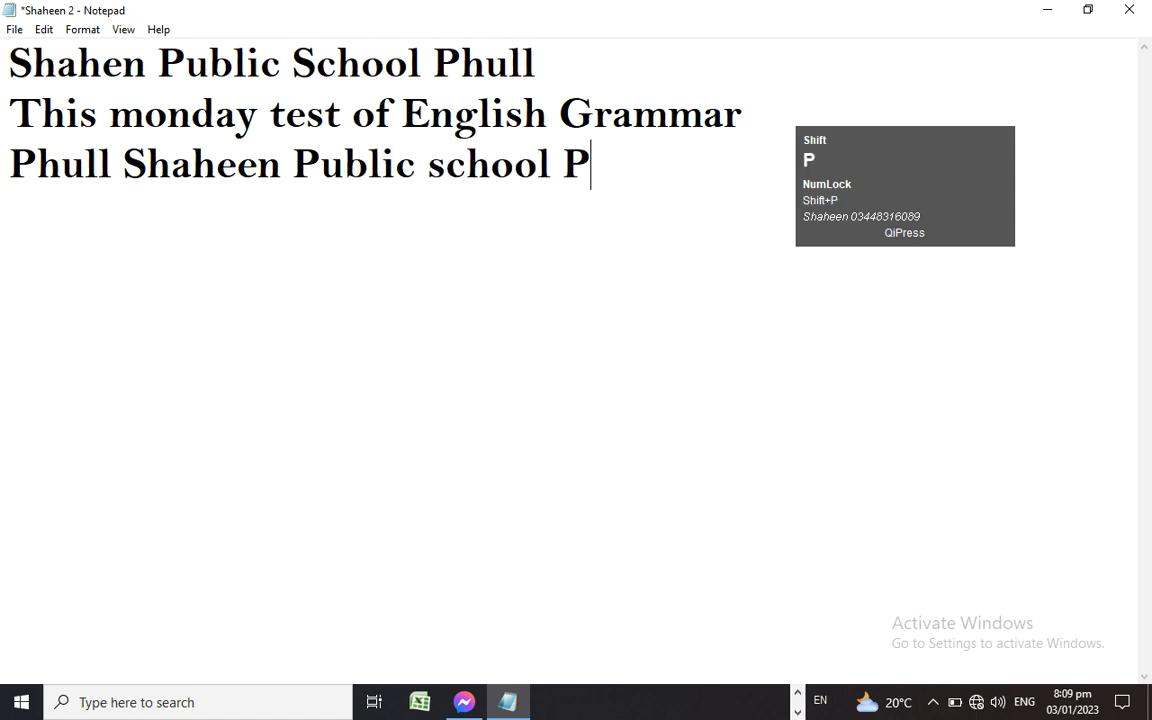
text(hull)
Add a fourth line reading "My name is" followed by the person's full name
key(Return)
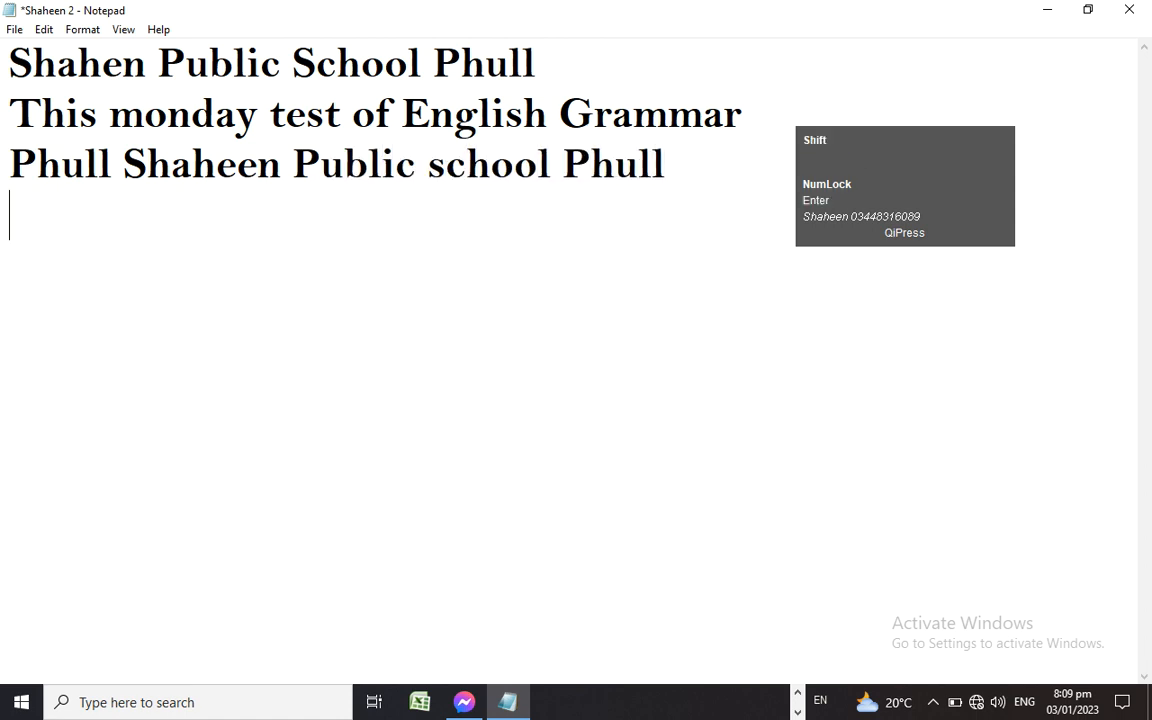
text(My name )
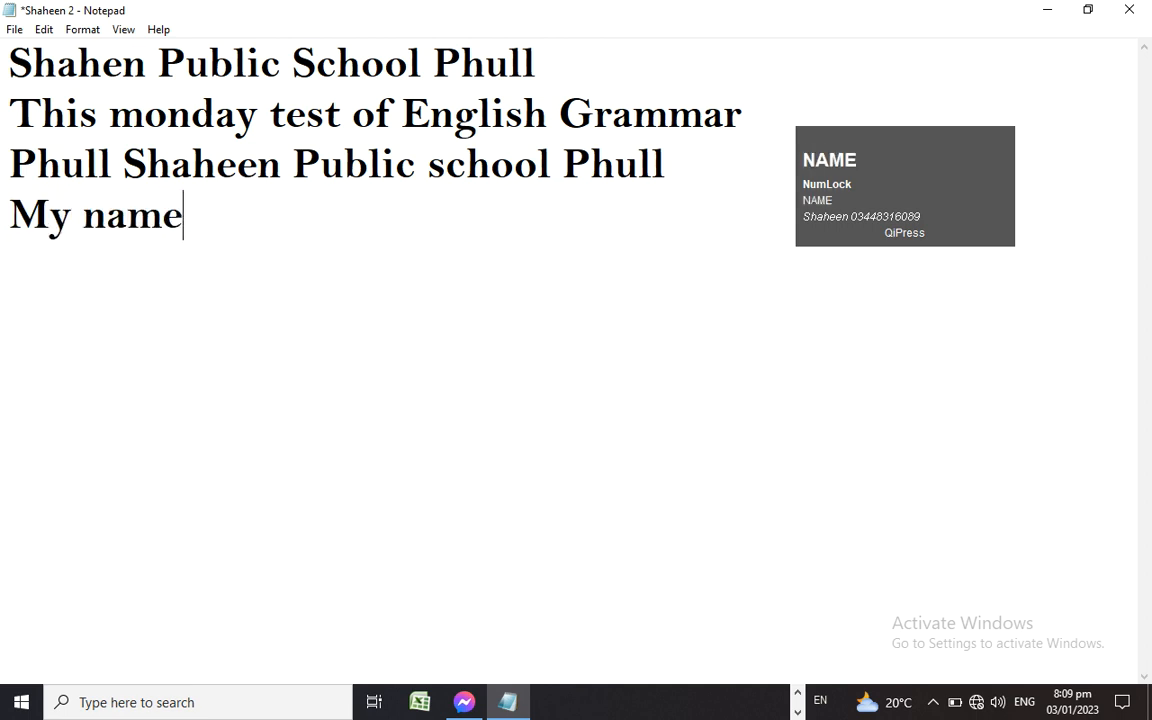
text(is Nae)
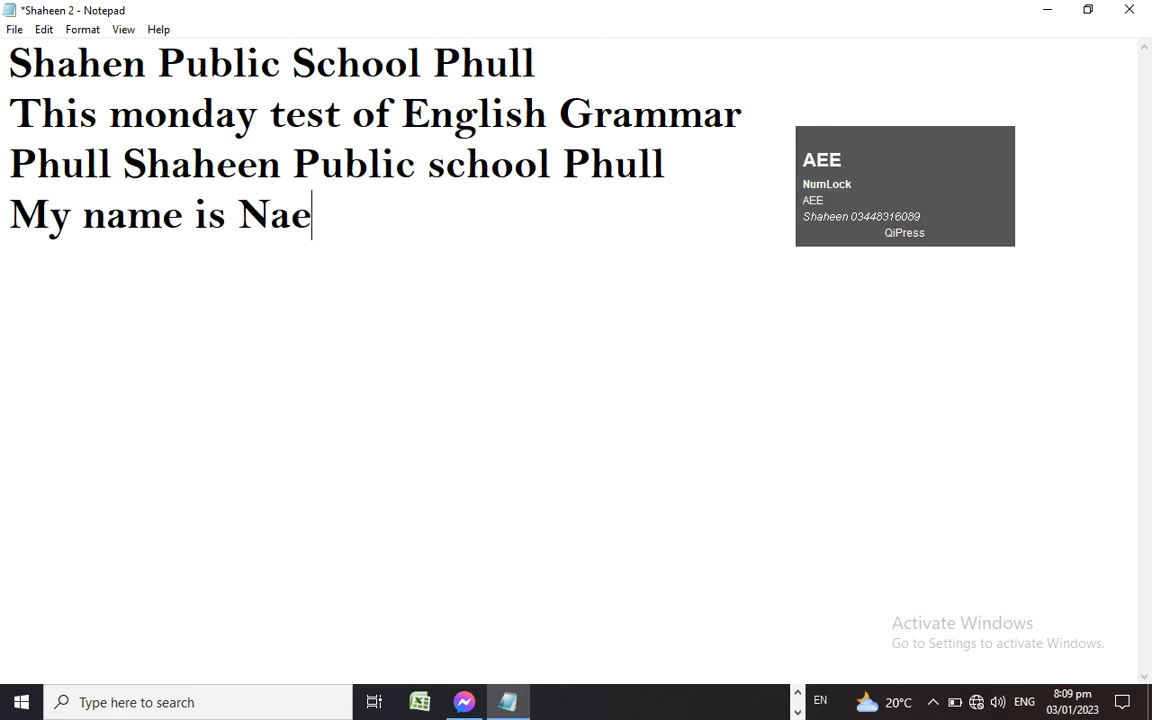
text(em Ahmed Arain)
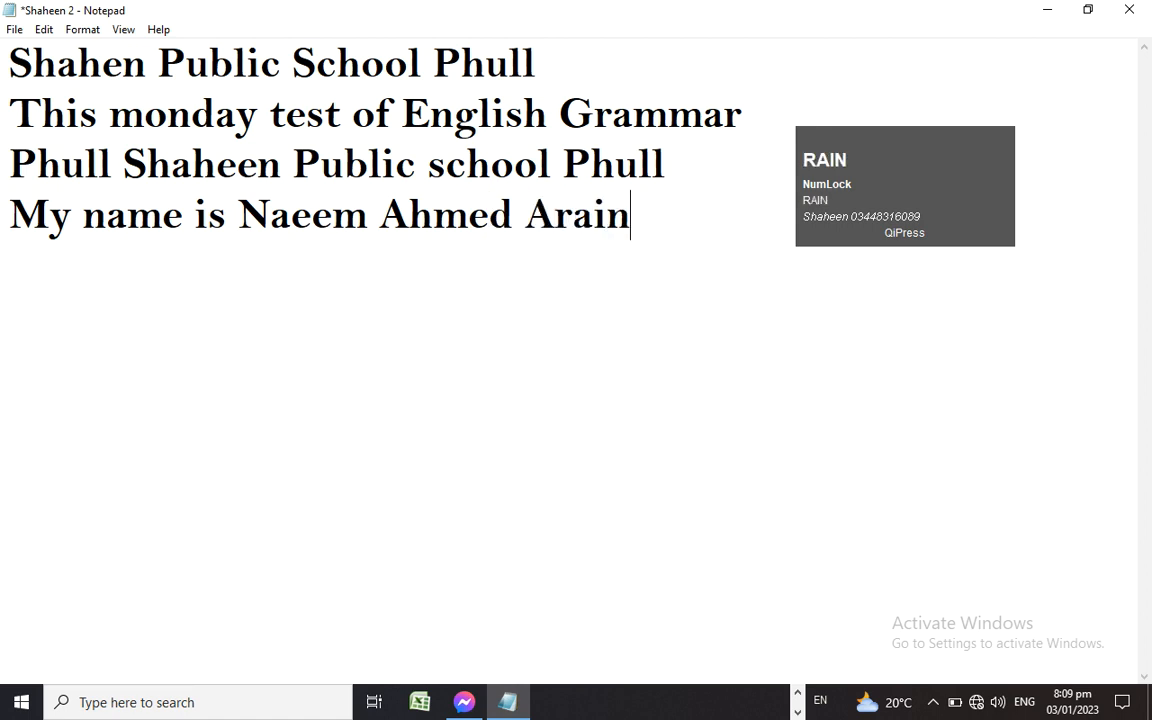
Start a fifth line of text with "I A", removing the mistyped letters after it
key(Return)
text(I Amn)
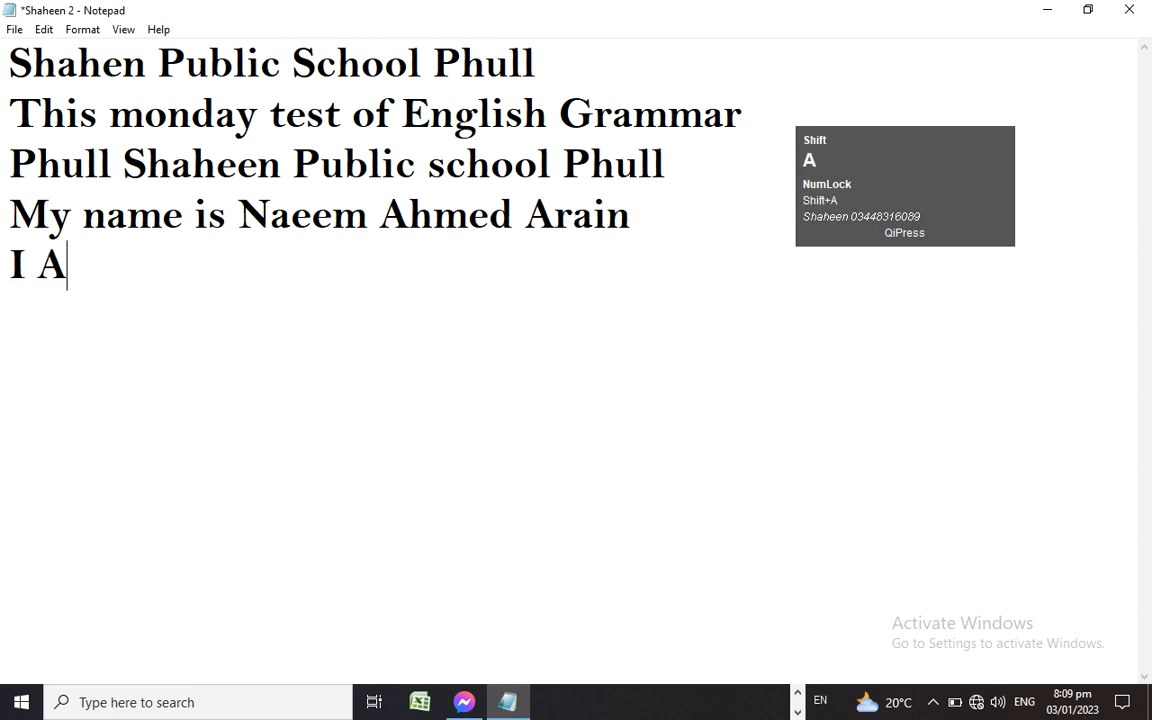
key(BackSpace)
key(BackSpace)
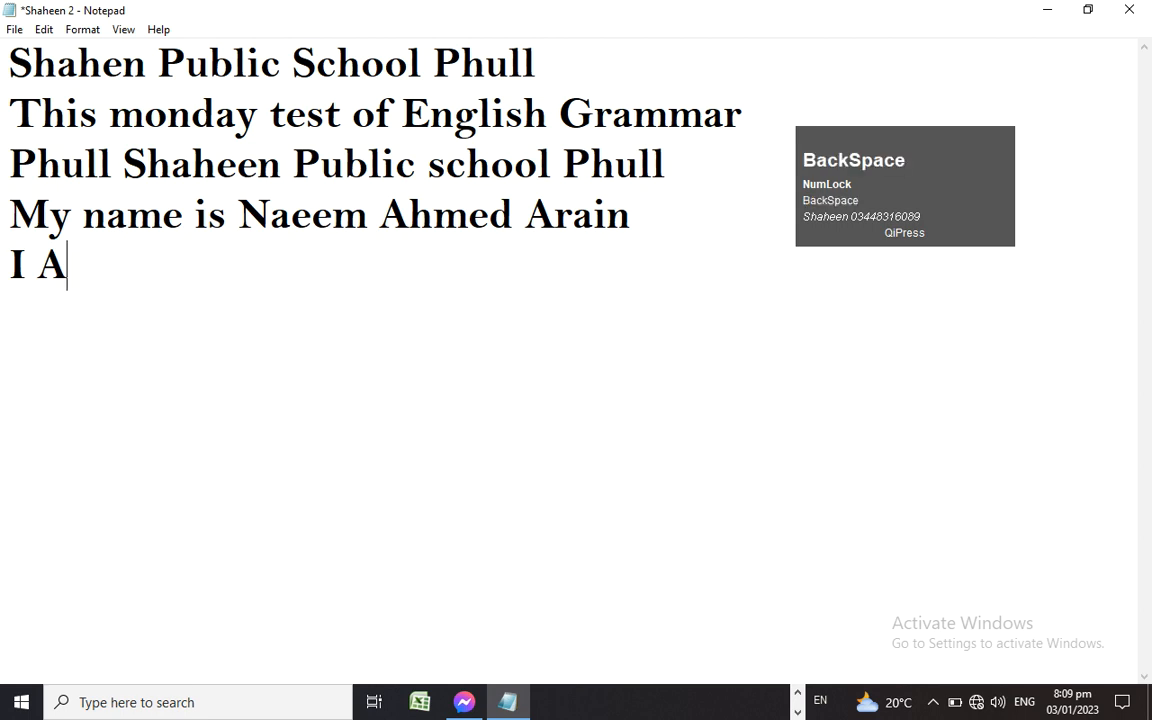